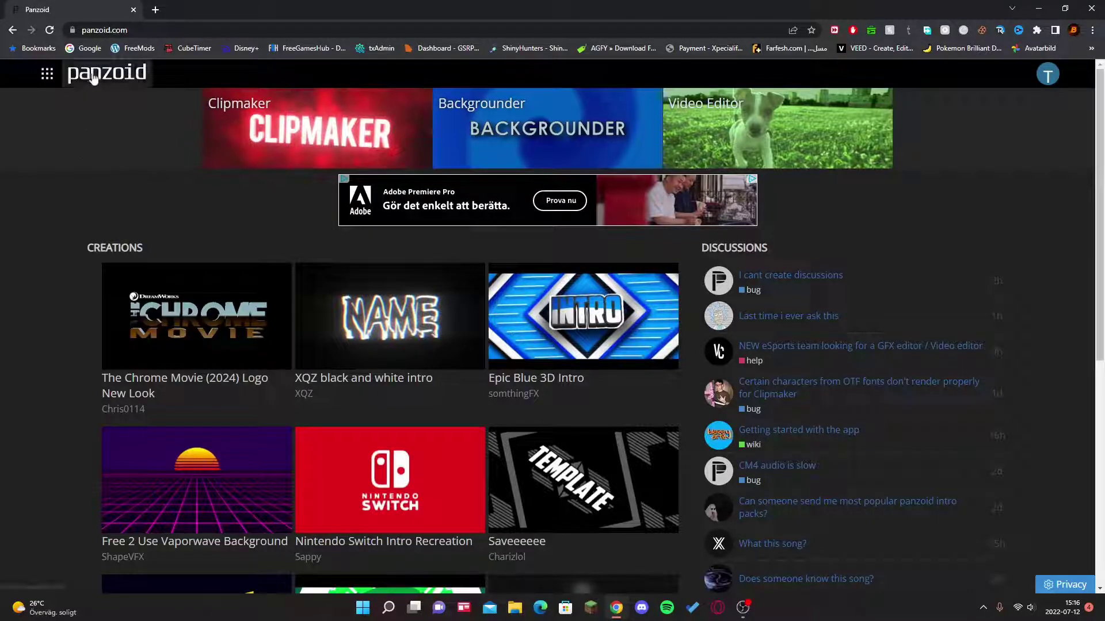
Step: Go through the site's apps menu to the Creations page's Trending intro templates
{"action": "scroll", "coordinate": [89, 132], "scroll_direction": "down", "scroll_amount": 5}
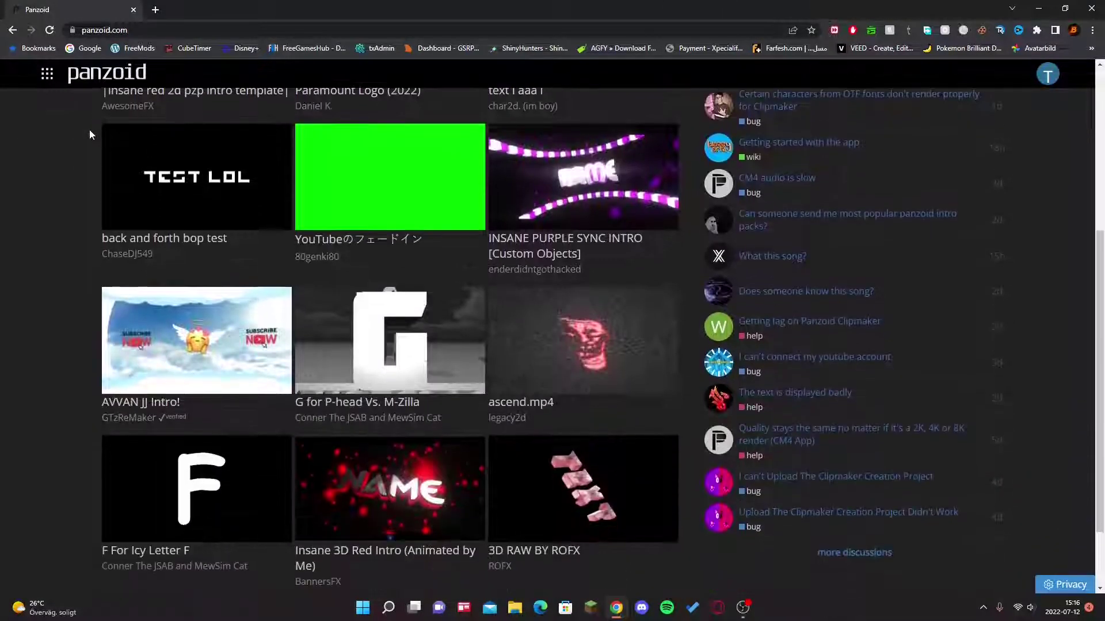
{"action": "scroll", "coordinate": [89, 135], "scroll_direction": "up", "scroll_amount": 5}
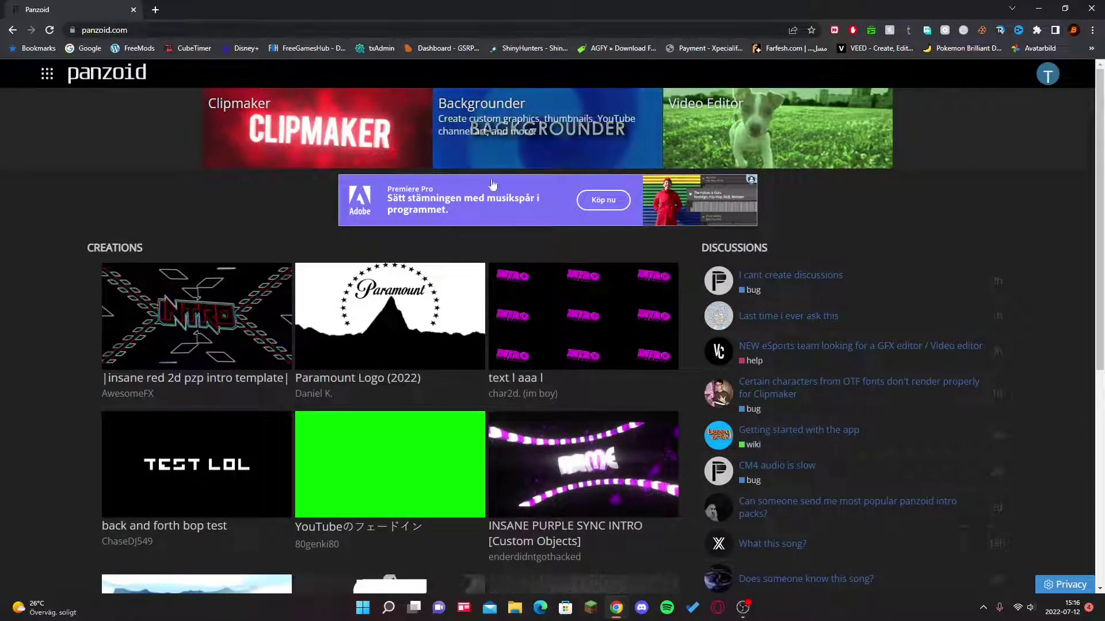
{"action": "left_click", "coordinate": [42, 72]}
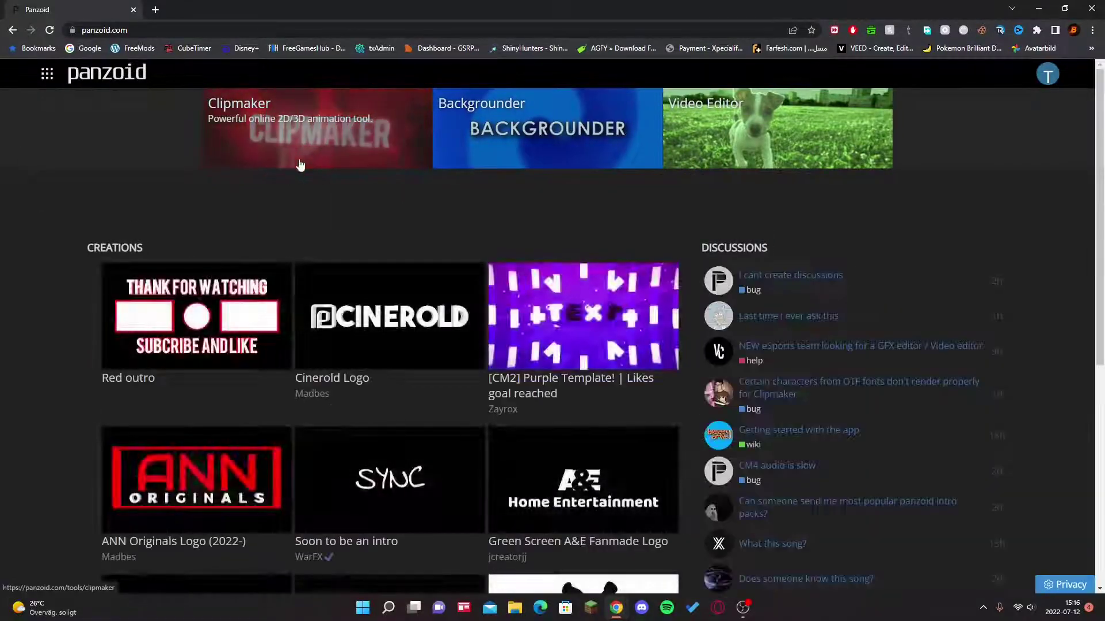
{"action": "left_click", "coordinate": [51, 78]}
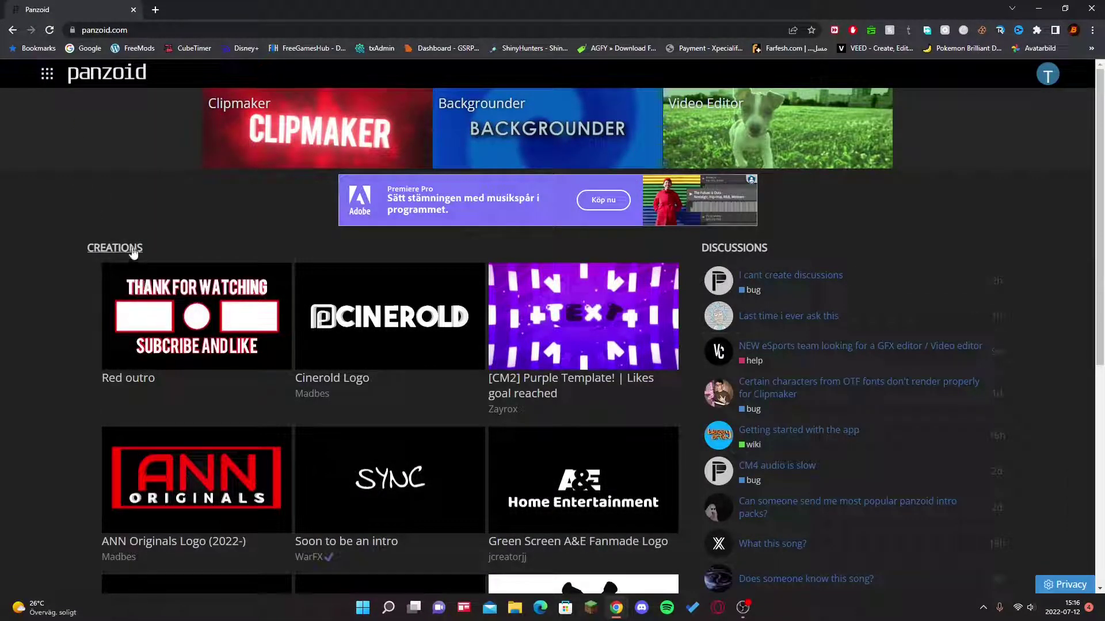
{"action": "left_click", "coordinate": [92, 76]}
{"action": "mouse_move", "coordinate": [43, 79]}
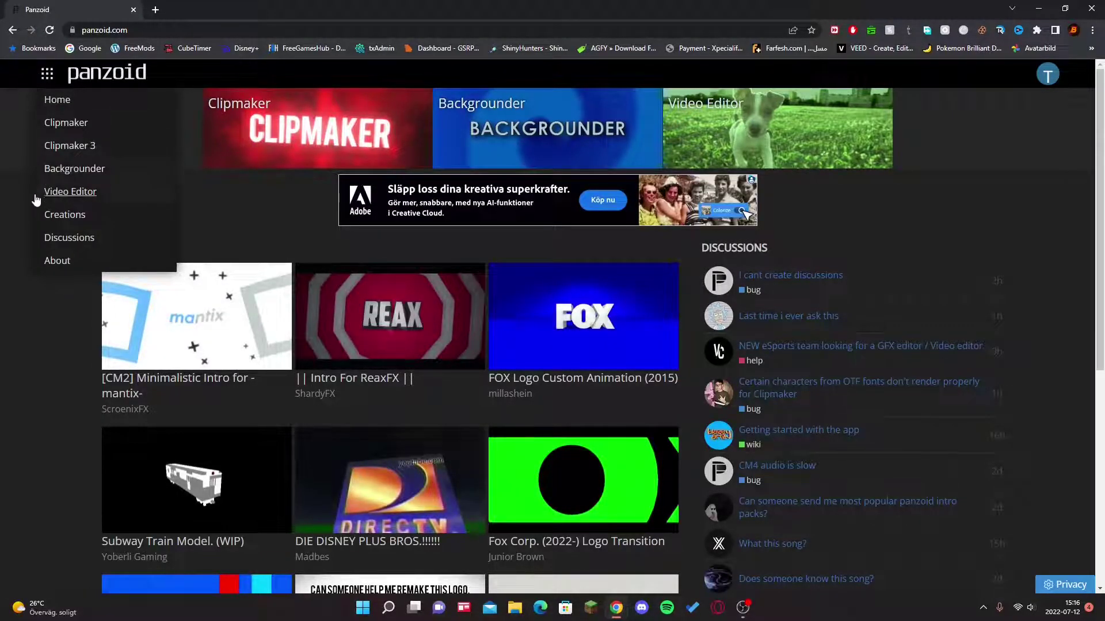
{"action": "left_click", "coordinate": [61, 214]}
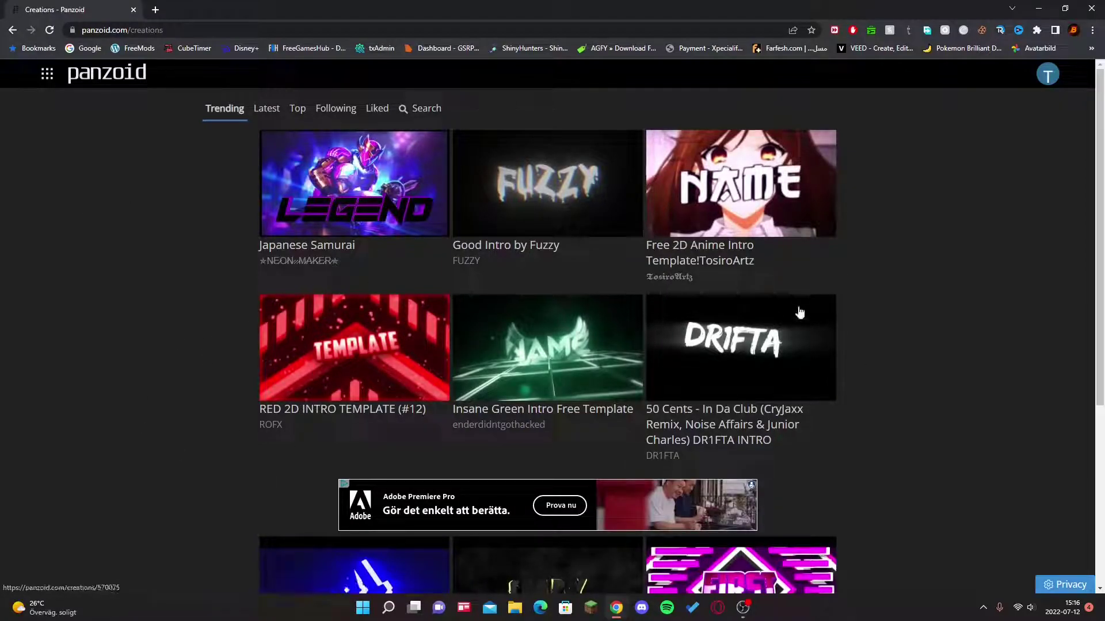
Step: Preview RED 2D INTRO TEMPLATE by scrubbing its timeline, then load a different template project
{"action": "left_click", "coordinate": [328, 373]}
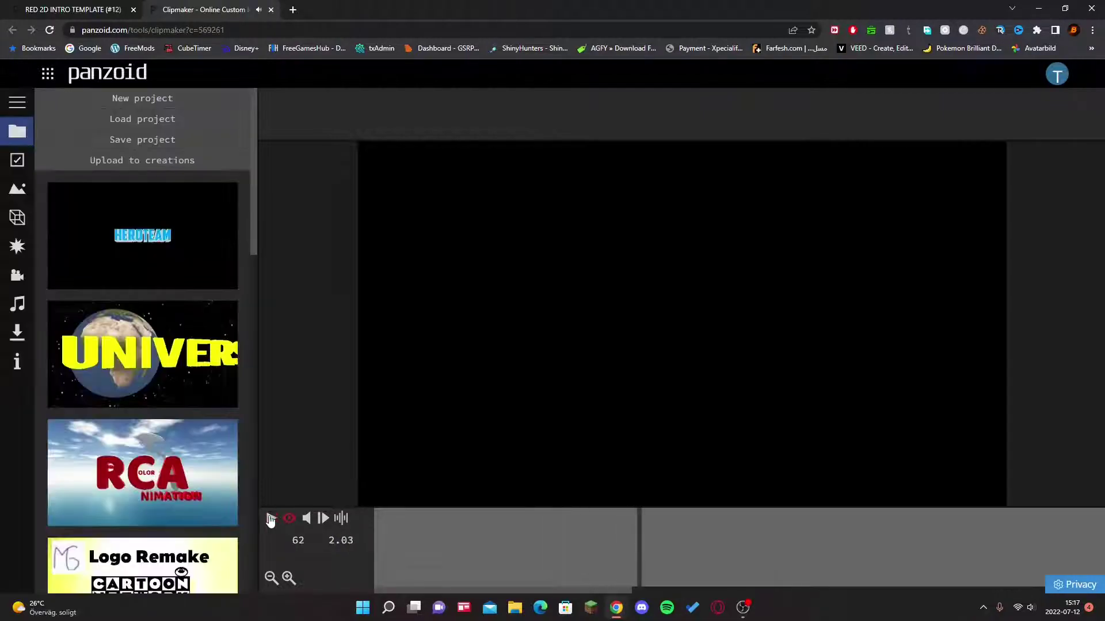
{"action": "left_click", "coordinate": [496, 554]}
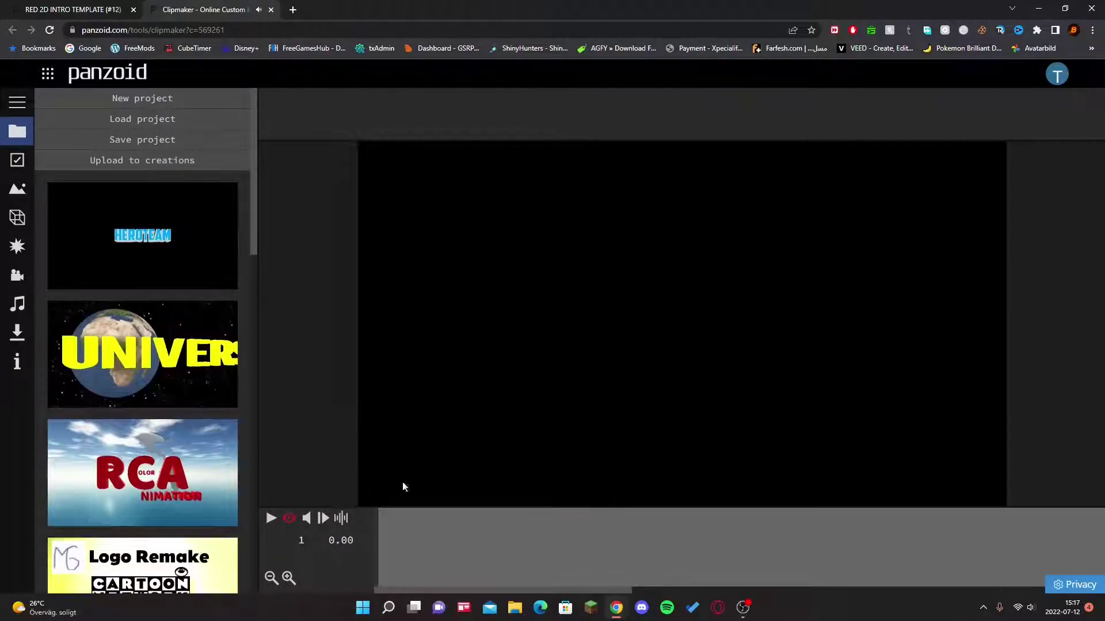
{"action": "left_click_drag", "start_coordinate": [403, 544], "coordinate": [320, 541]}
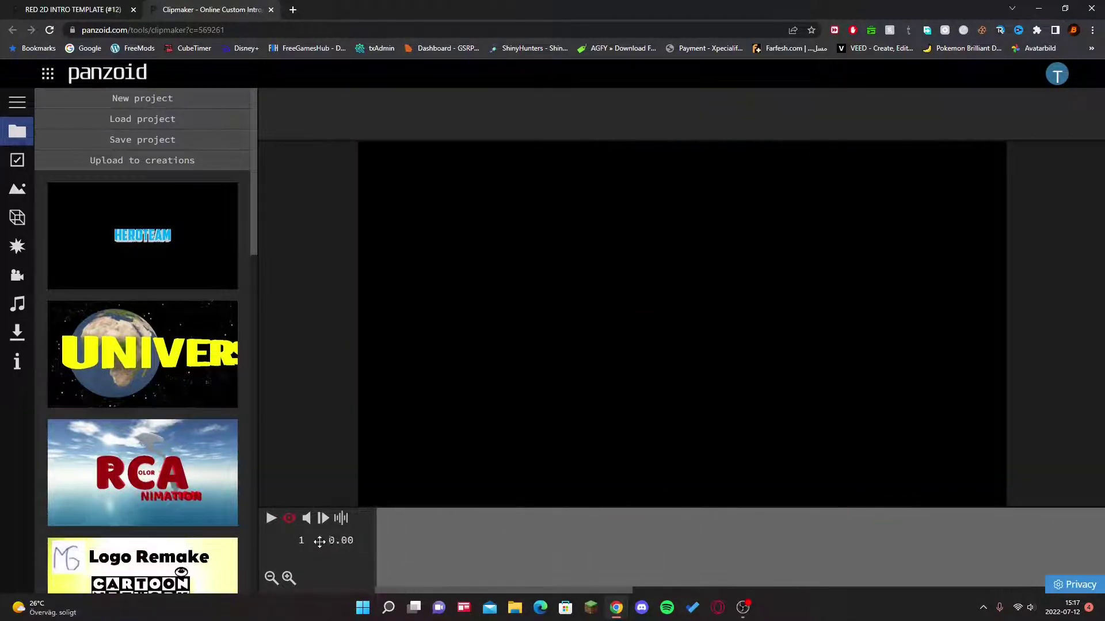
{"action": "left_click", "coordinate": [271, 10]}
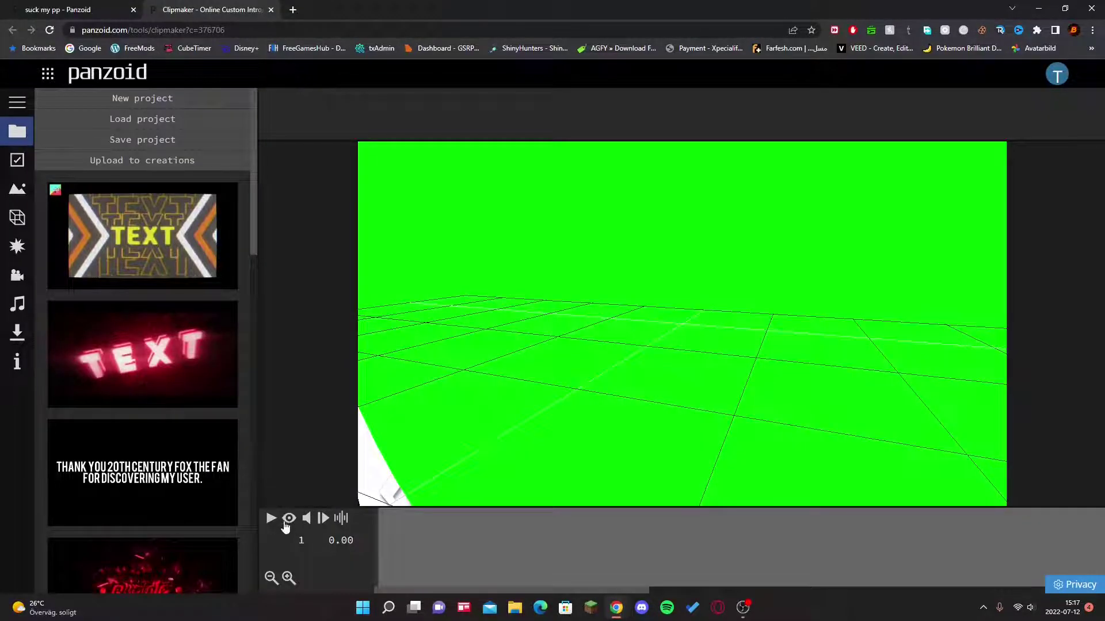
{"action": "left_click", "coordinate": [270, 518]}
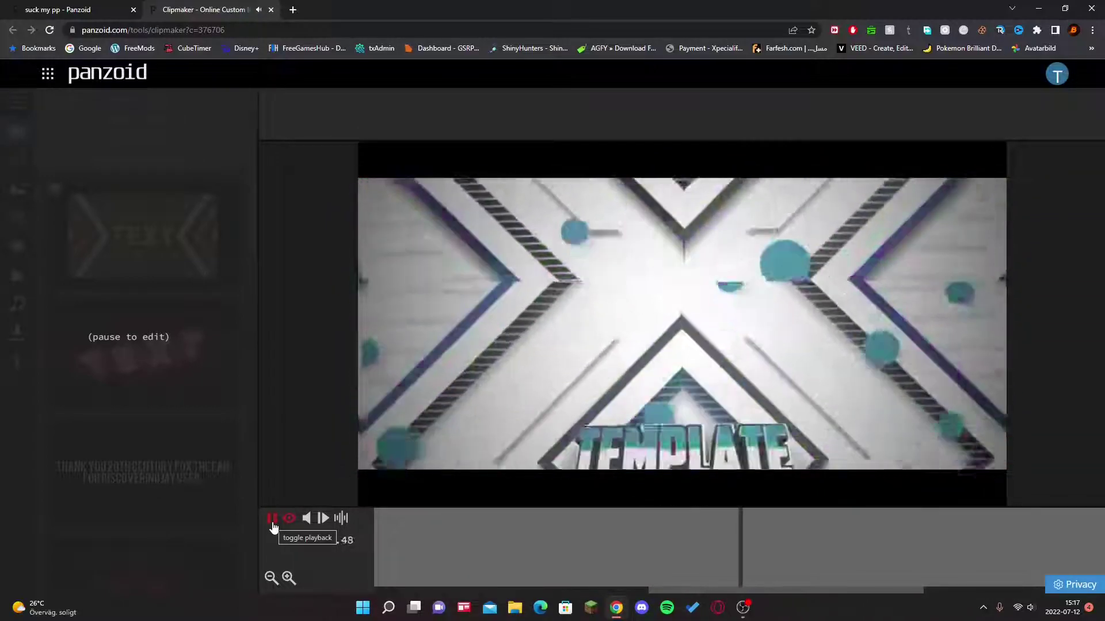
{"action": "left_click", "coordinate": [272, 519]}
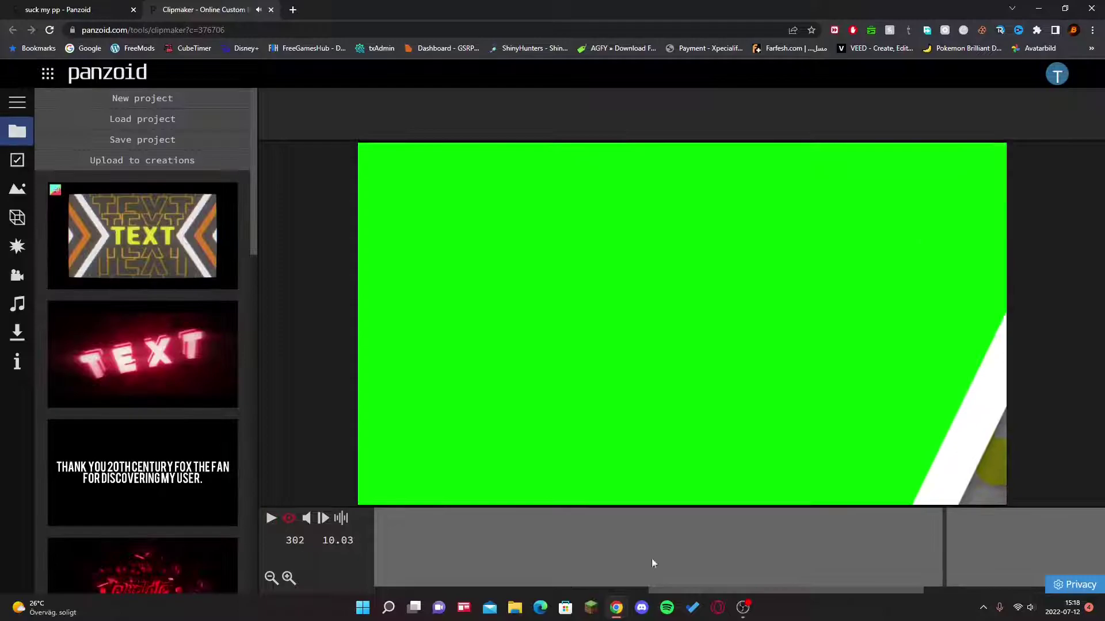
{"action": "left_click_drag", "start_coordinate": [646, 547], "coordinate": [270, 570]}
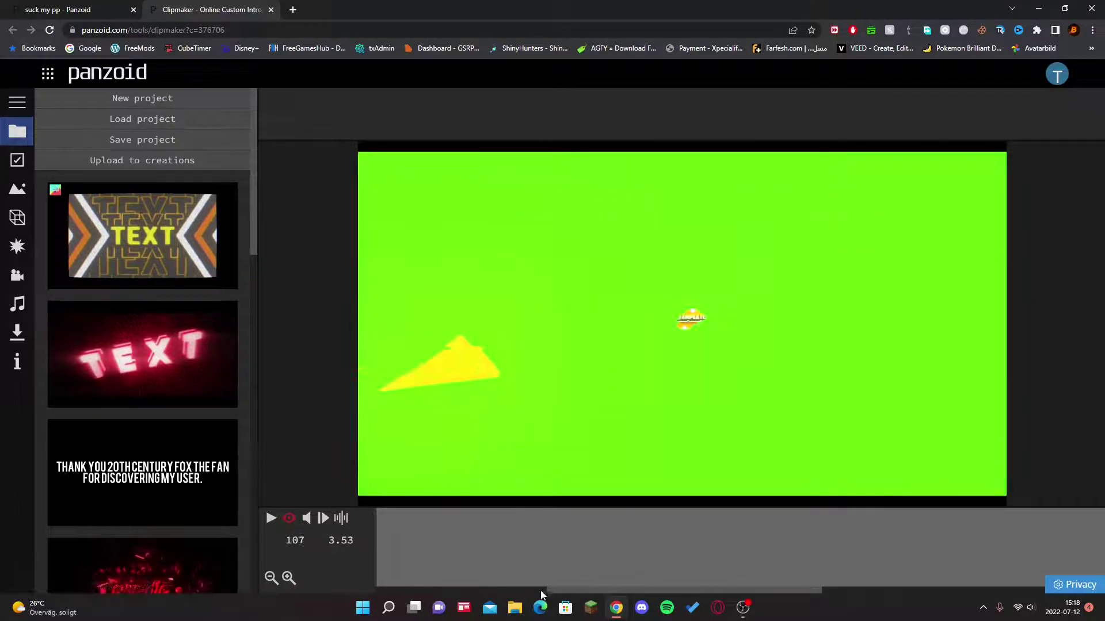
{"action": "left_click_drag", "start_coordinate": [491, 550], "coordinate": [279, 549]}
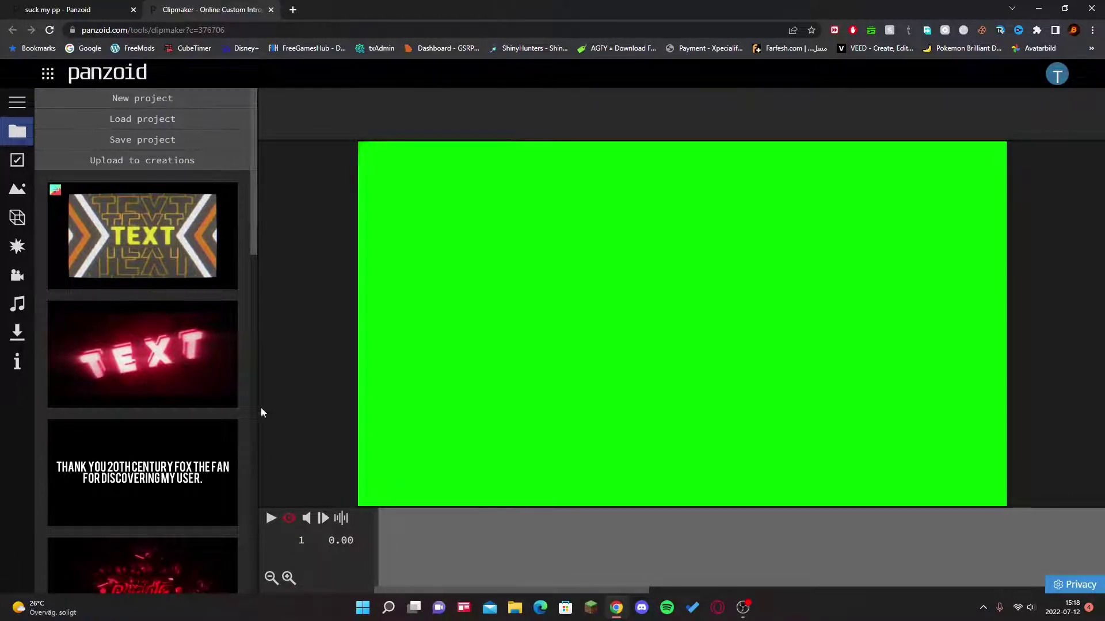
Step: Review the basic settings' frame rate options (60), then show the template's object tree
{"action": "left_click", "coordinate": [19, 169]}
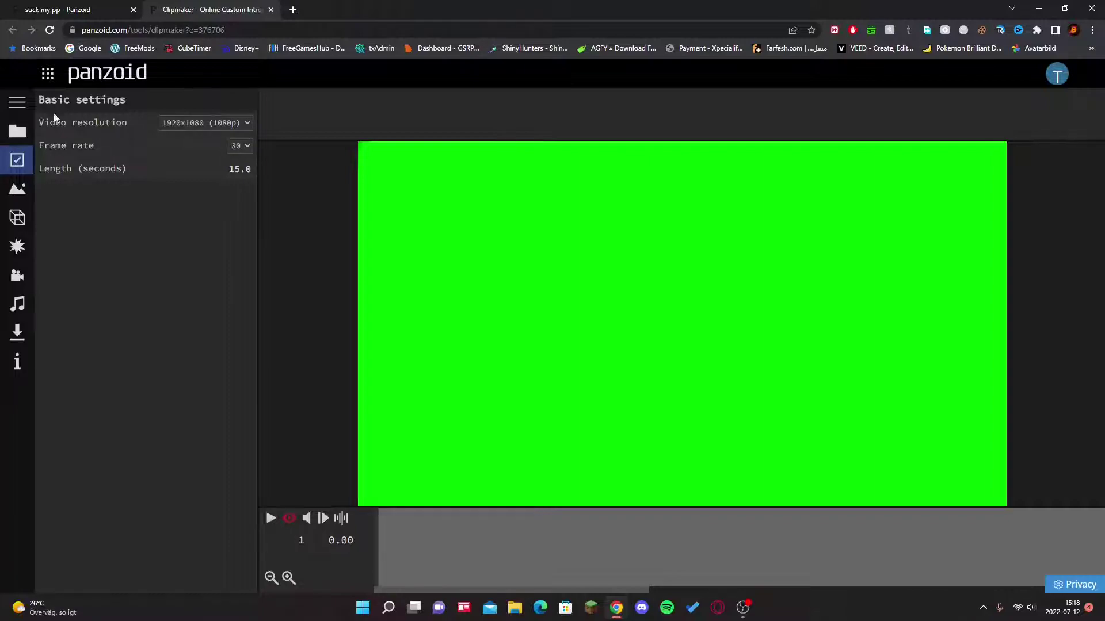
{"action": "left_click", "coordinate": [237, 147]}
{"action": "left_click", "coordinate": [19, 192]}
{"action": "left_click", "coordinate": [21, 230]}
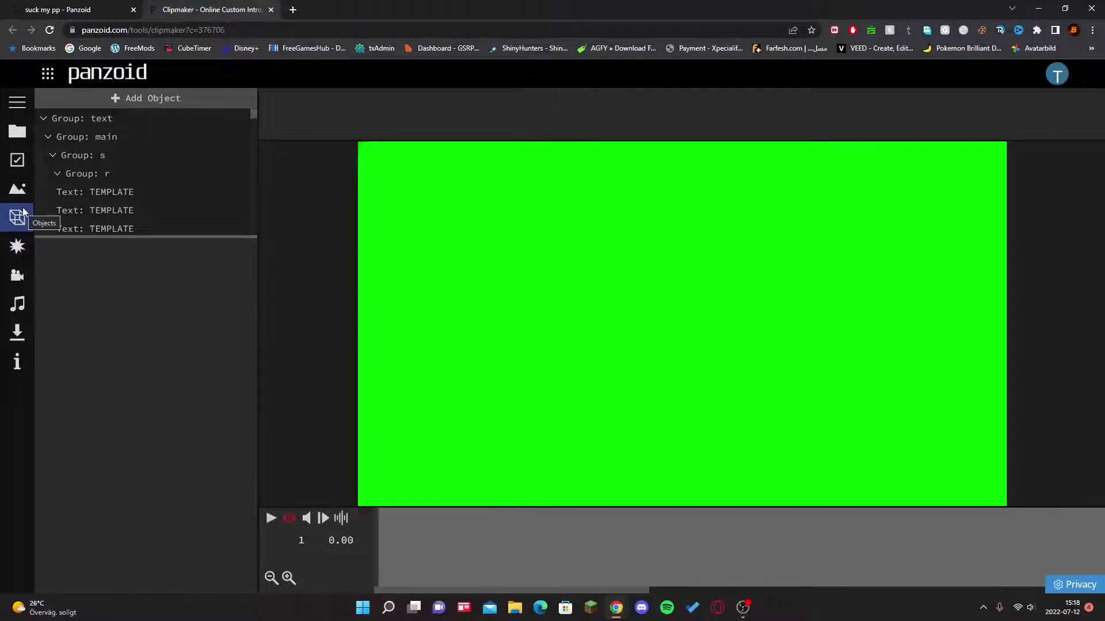
Step: Jump the preview to the title and change the first Group r text from TEMPLATE to Blazetex
{"action": "scroll", "coordinate": [137, 153], "scroll_direction": "down", "scroll_amount": 5}
{"action": "scroll", "coordinate": [167, 151], "scroll_direction": "up", "scroll_amount": 6}
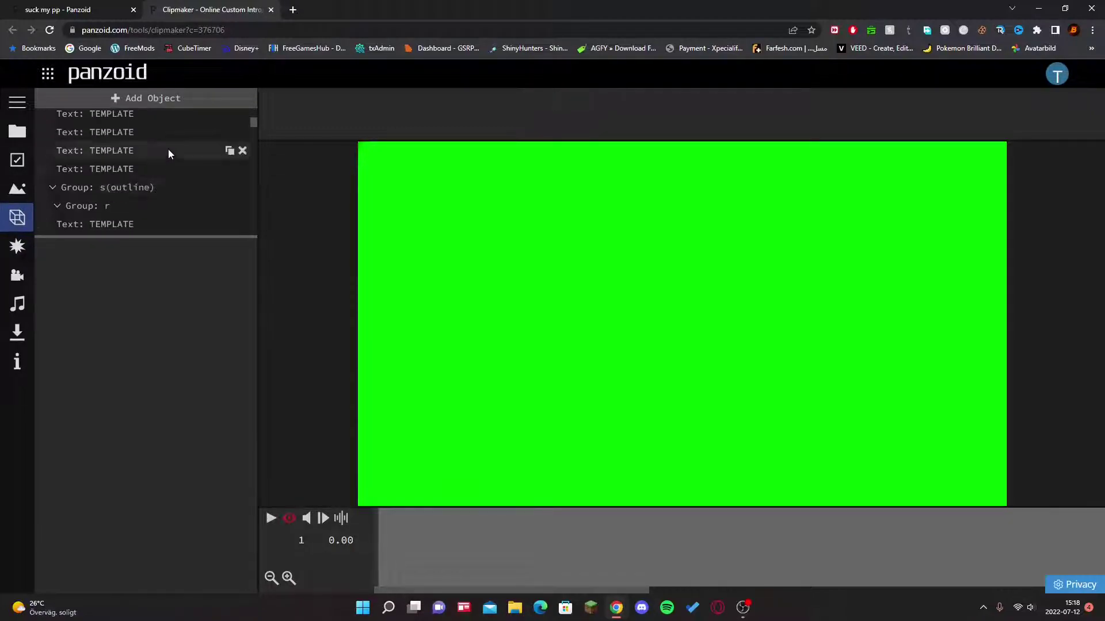
{"action": "scroll", "coordinate": [105, 177], "scroll_direction": "down", "scroll_amount": 5}
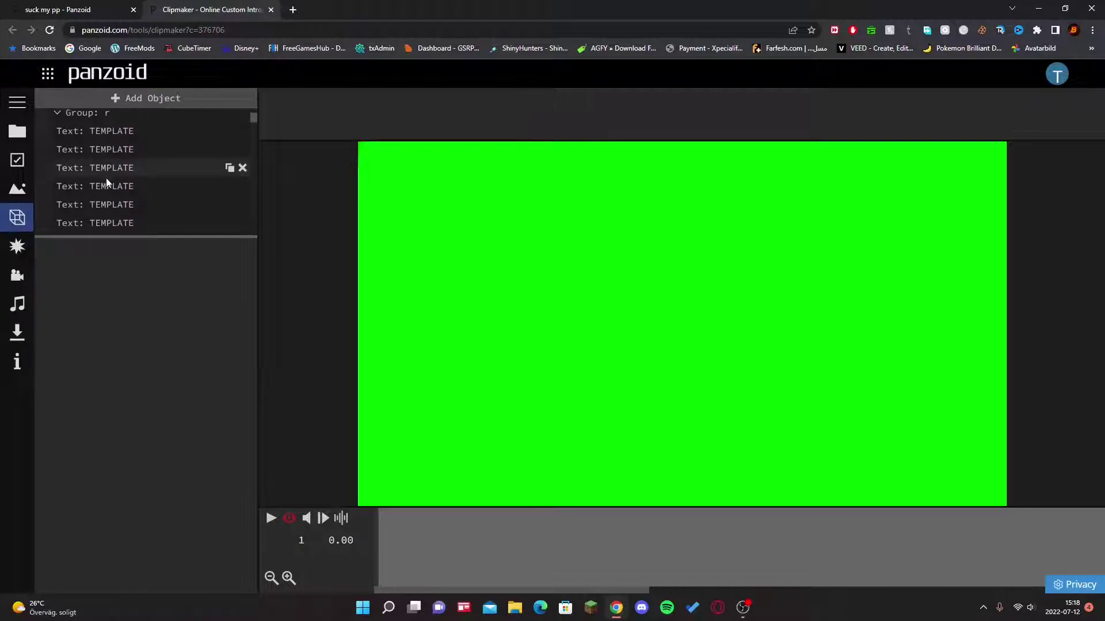
{"action": "left_click", "coordinate": [825, 543]}
{"action": "left_click", "coordinate": [938, 549]}
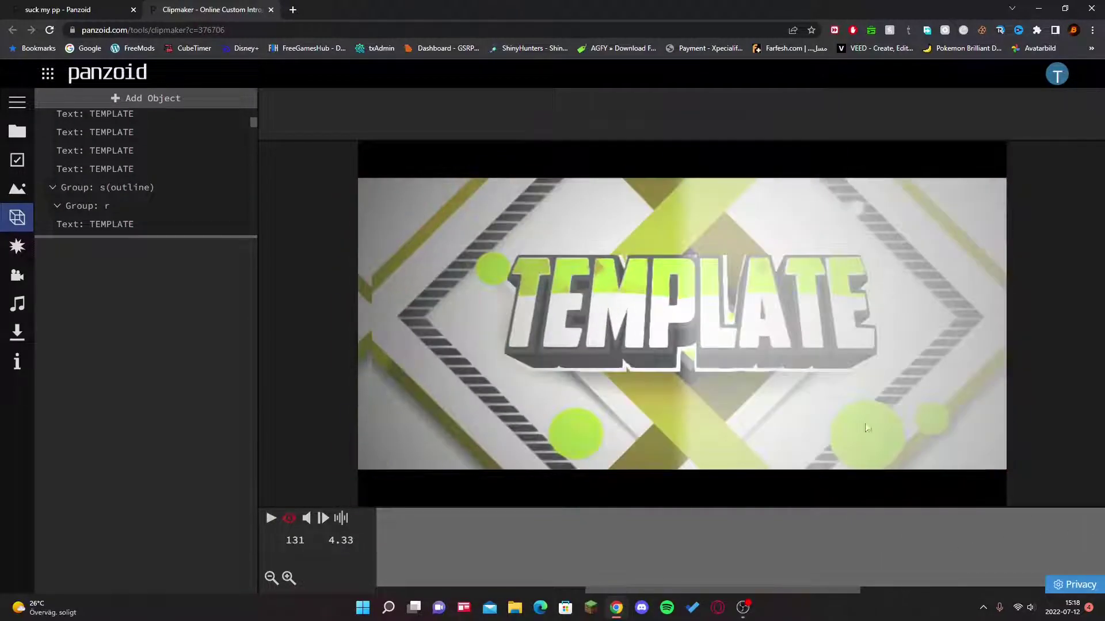
{"action": "scroll", "coordinate": [133, 148], "scroll_direction": "up", "scroll_amount": 1}
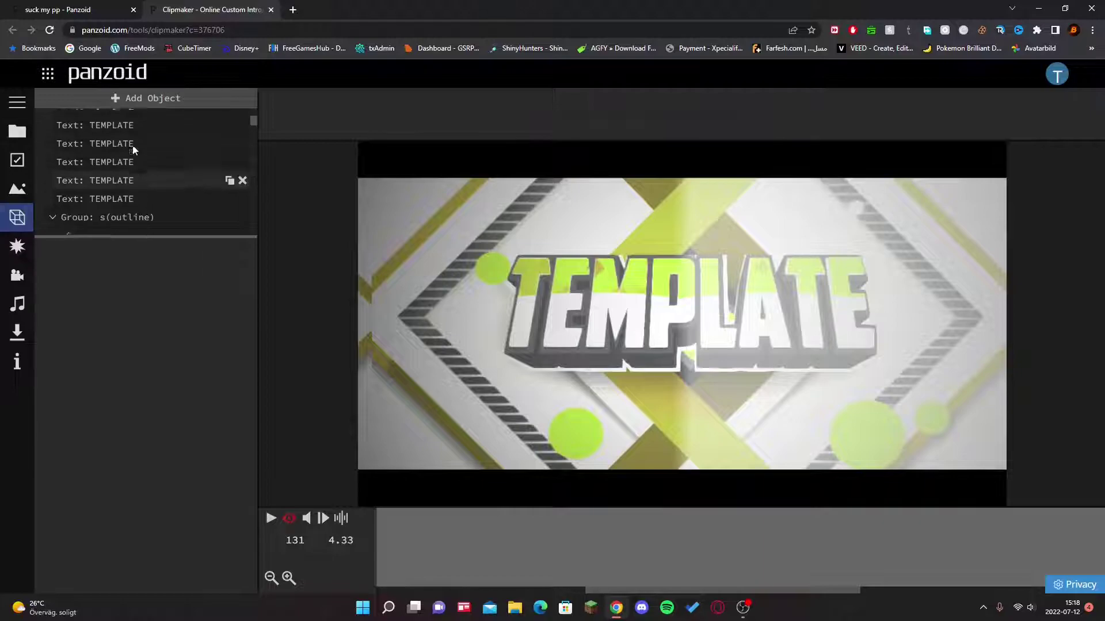
{"action": "scroll", "coordinate": [126, 138], "scroll_direction": "down", "scroll_amount": 3}
{"action": "left_click", "coordinate": [121, 135]}
{"action": "double_click", "coordinate": [60, 276]}
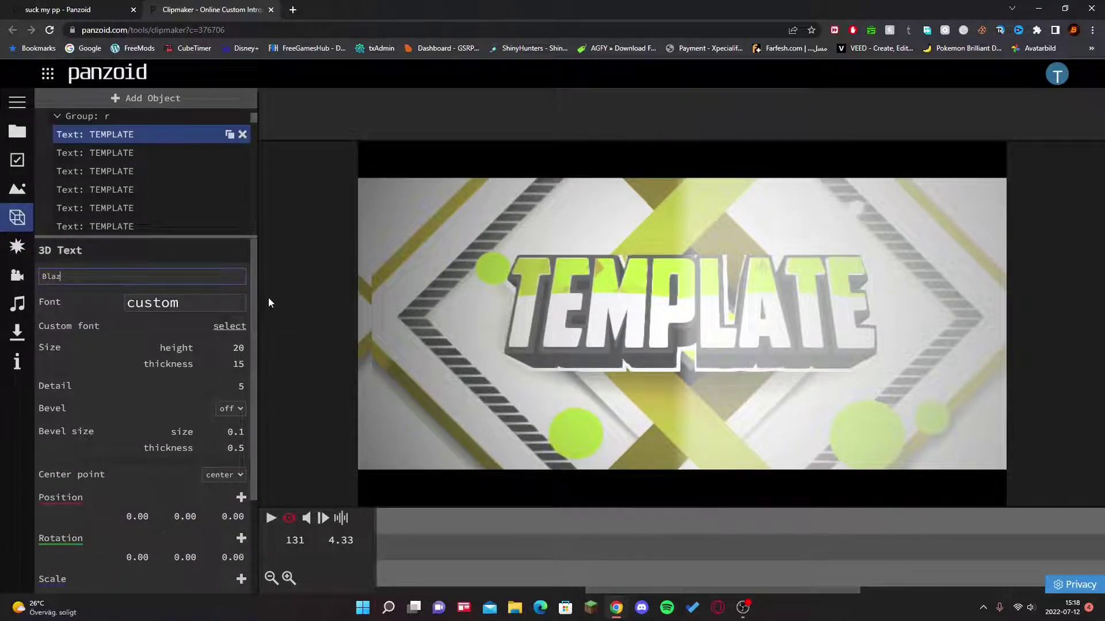
{"action": "key", "text": "Tab"}
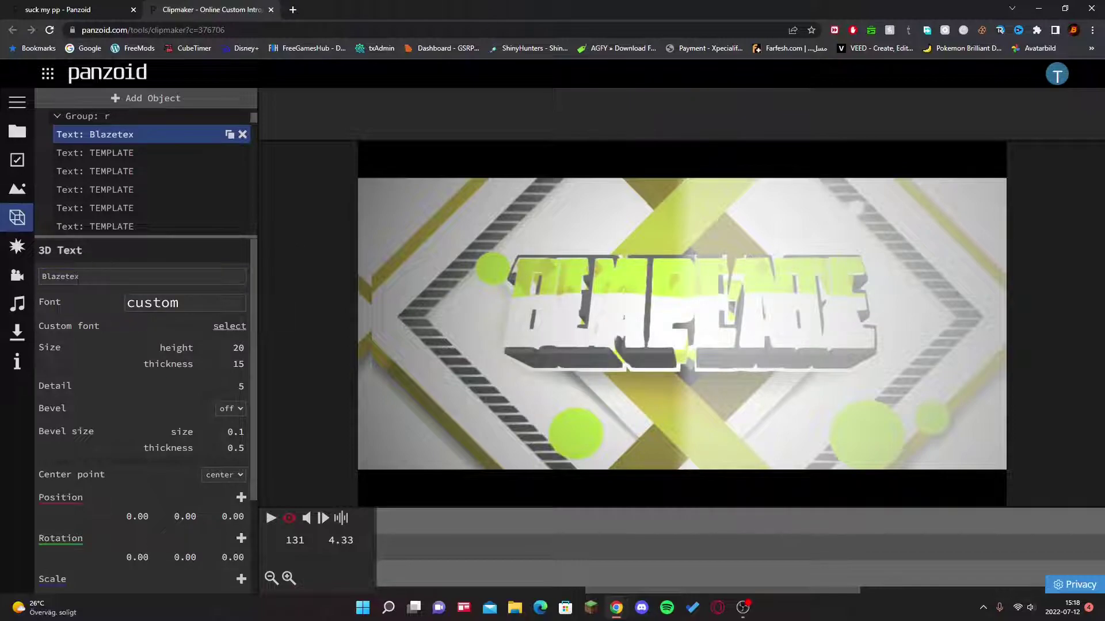
{"action": "double_click", "coordinate": [77, 277]}
{"action": "key", "text": "ctrl+c"}
Step: Paste Blazetex over TEMPLATE in the second, third and fourth text objects
{"action": "left_click", "coordinate": [87, 154]}
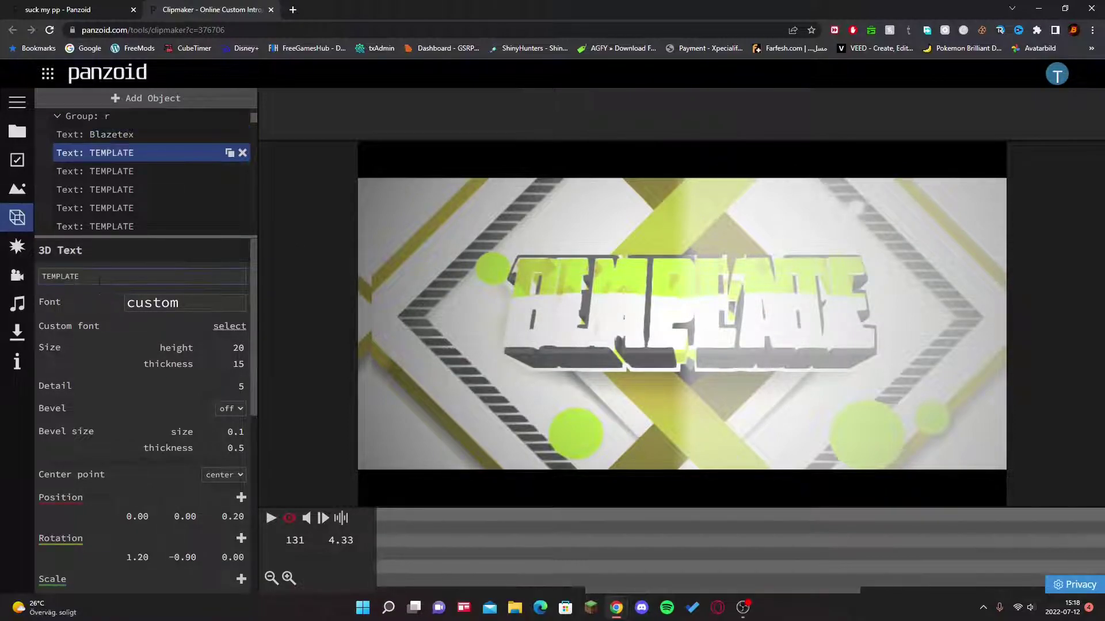
{"action": "double_click", "coordinate": [100, 281]}
{"action": "key", "text": "ctrl+v"}
{"action": "key", "text": "Tab"}
{"action": "left_click", "coordinate": [133, 174]}
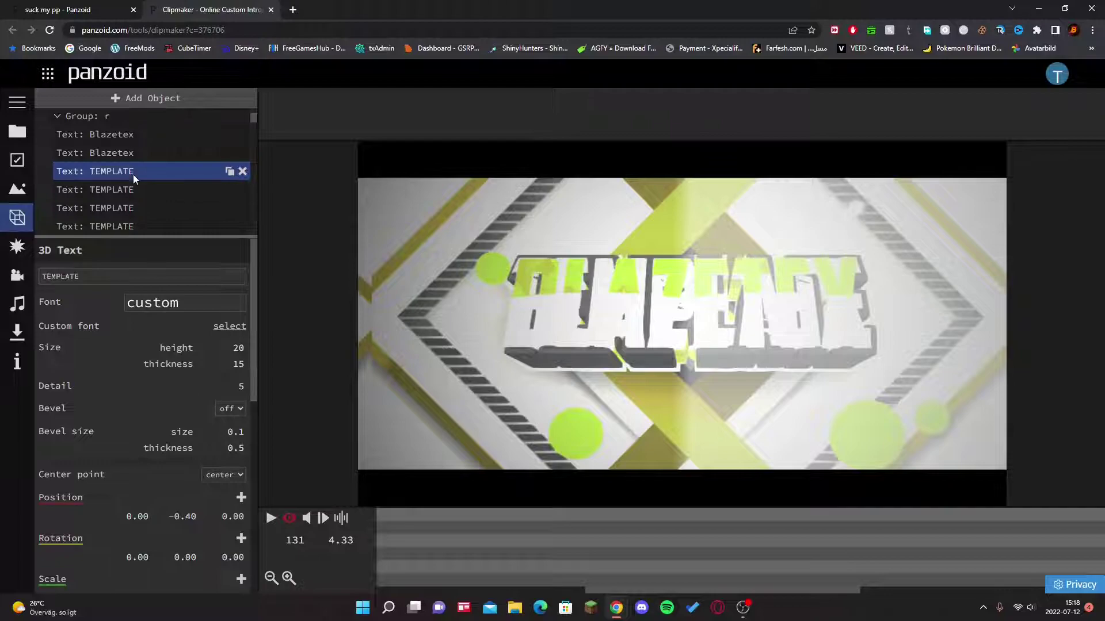
{"action": "double_click", "coordinate": [77, 277]}
{"action": "key", "text": "ctrl+v"}
{"action": "key", "text": "Tab"}
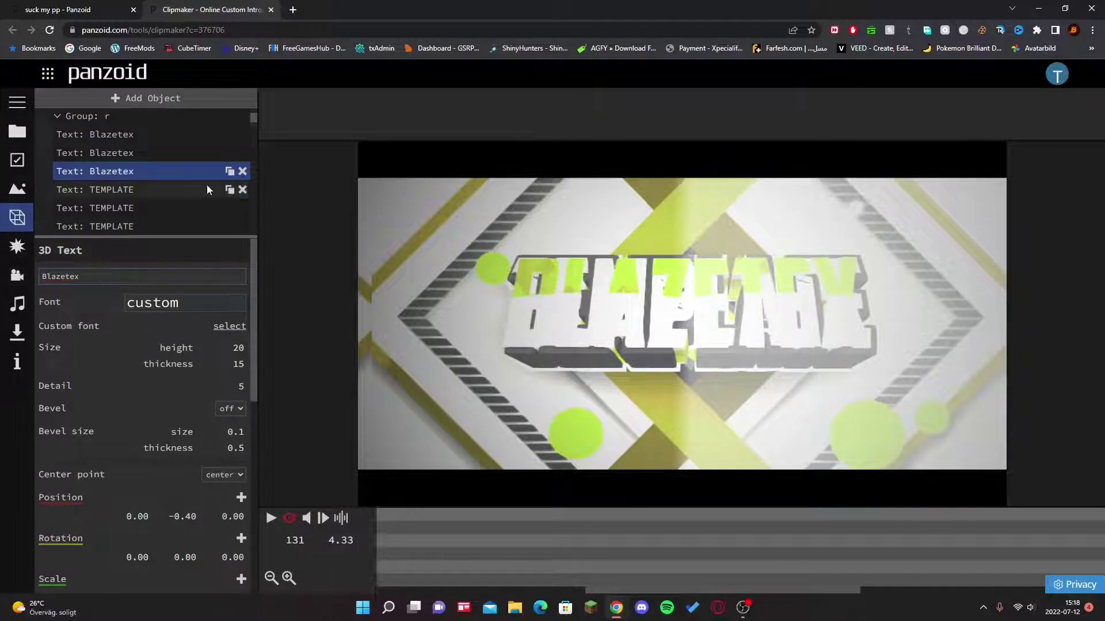
{"action": "left_click", "coordinate": [152, 190]}
{"action": "double_click", "coordinate": [78, 277]}
{"action": "key", "text": "ctrl+v"}
{"action": "key", "text": "Tab"}
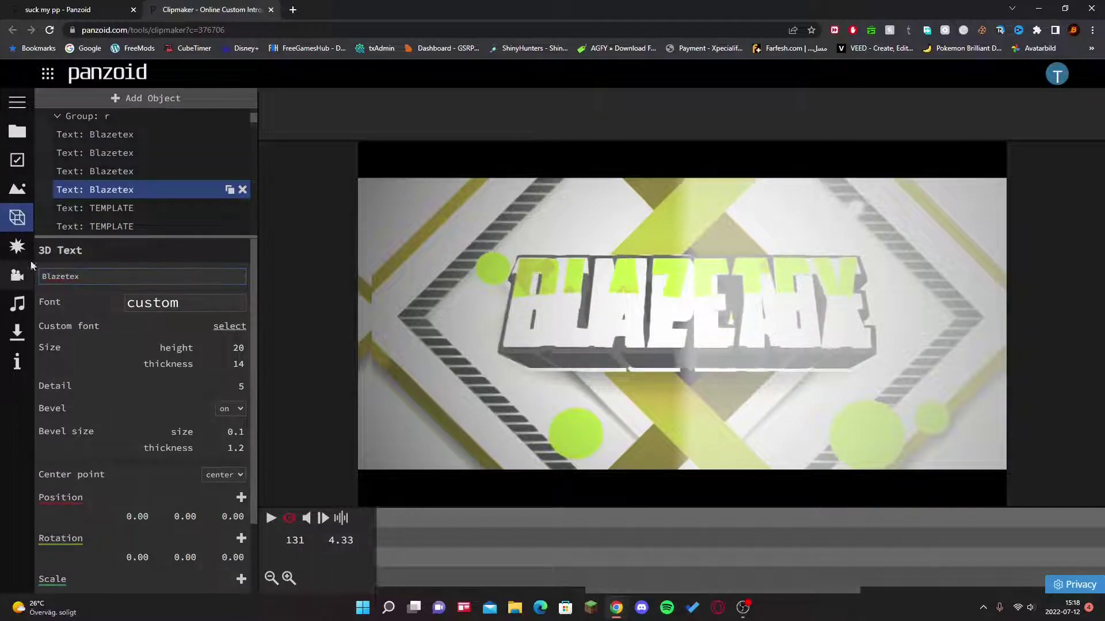
{"action": "left_click", "coordinate": [104, 208]}
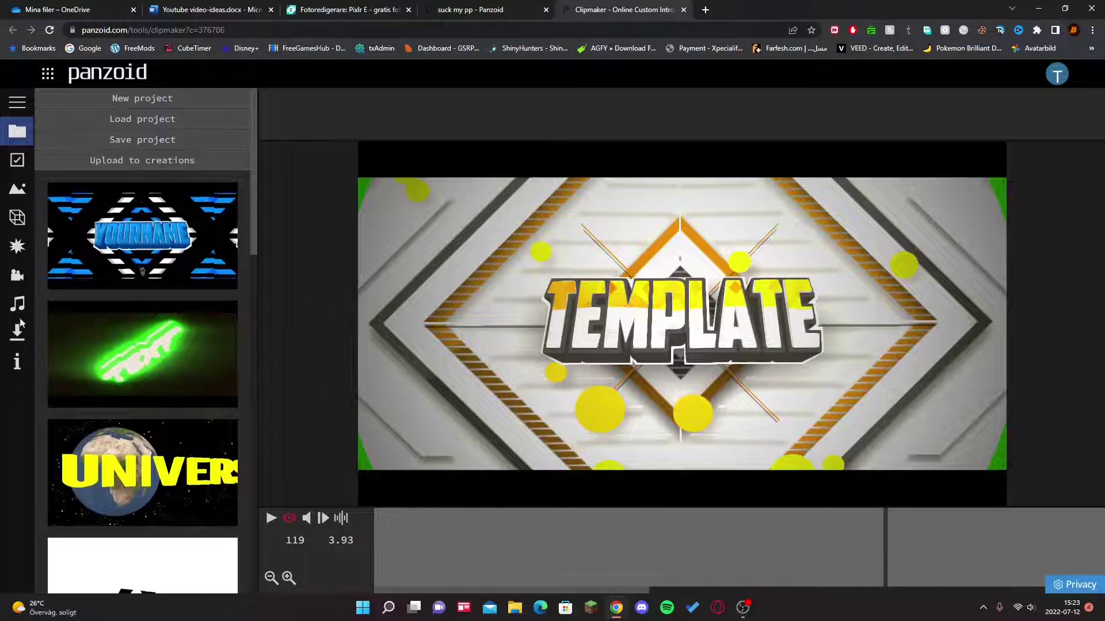
{"action": "left_click", "coordinate": [17, 160]}
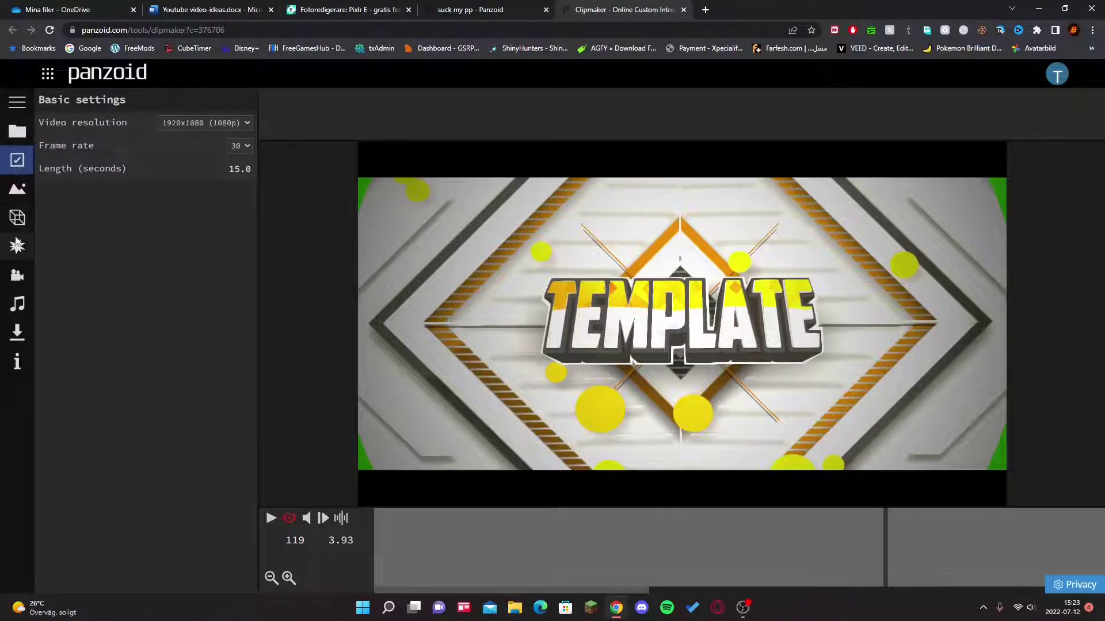
{"action": "left_click", "coordinate": [17, 217]}
{"action": "scroll", "coordinate": [115, 158], "scroll_direction": "down", "scroll_amount": 1}
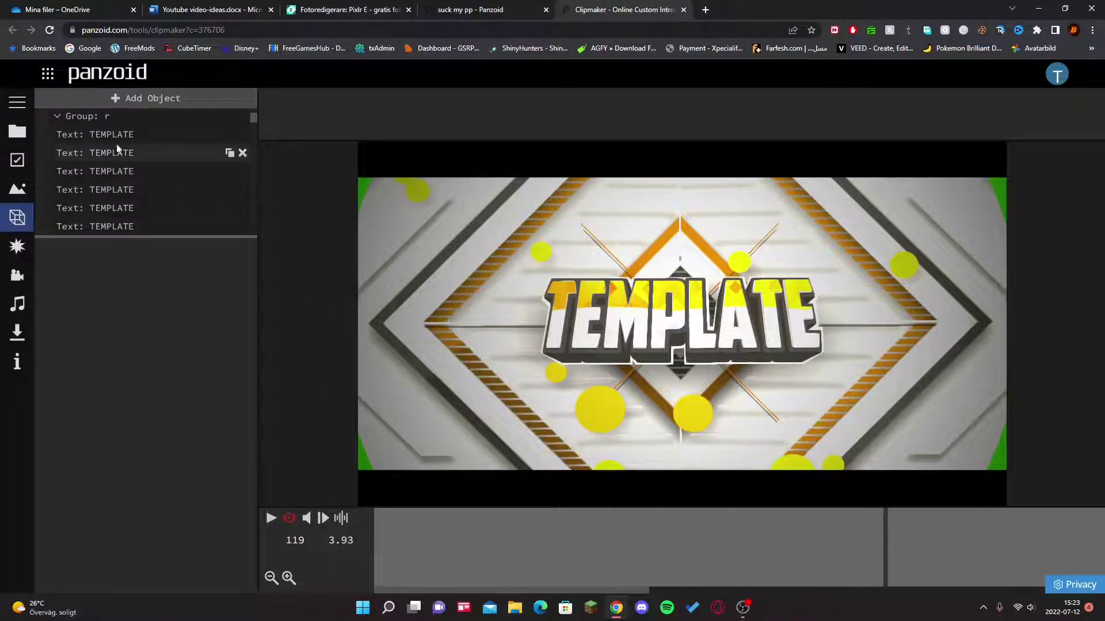
{"action": "left_click", "coordinate": [120, 136]}
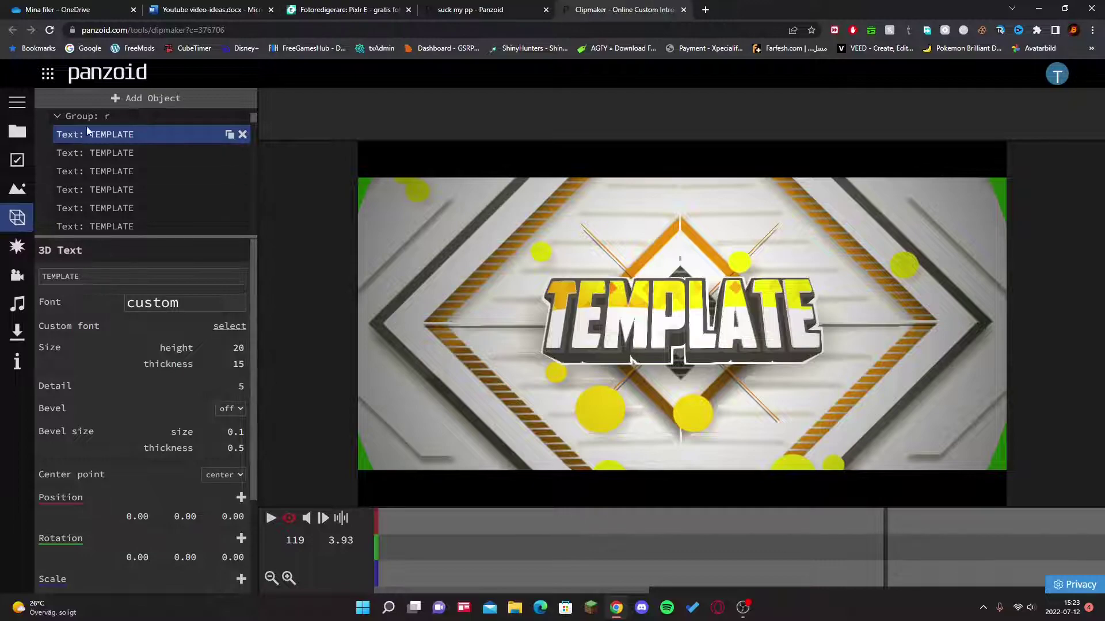
{"action": "double_click", "coordinate": [104, 275]}
{"action": "left_click", "coordinate": [95, 152]}
{"action": "key", "text": "ctrl+v"}
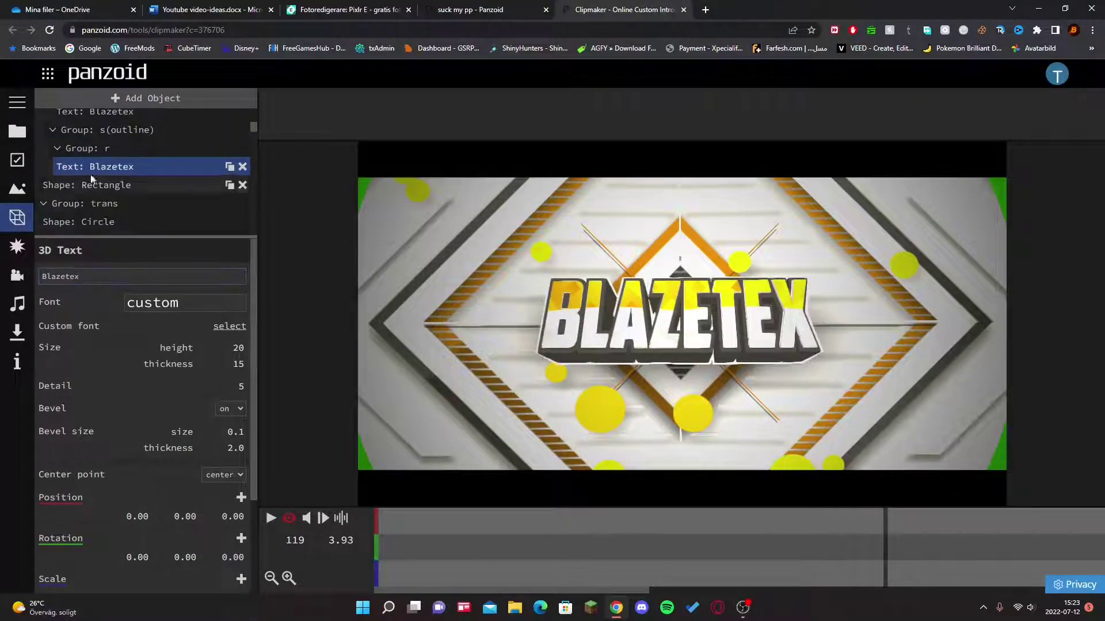
{"action": "scroll", "coordinate": [98, 173], "scroll_direction": "up", "scroll_amount": 1}
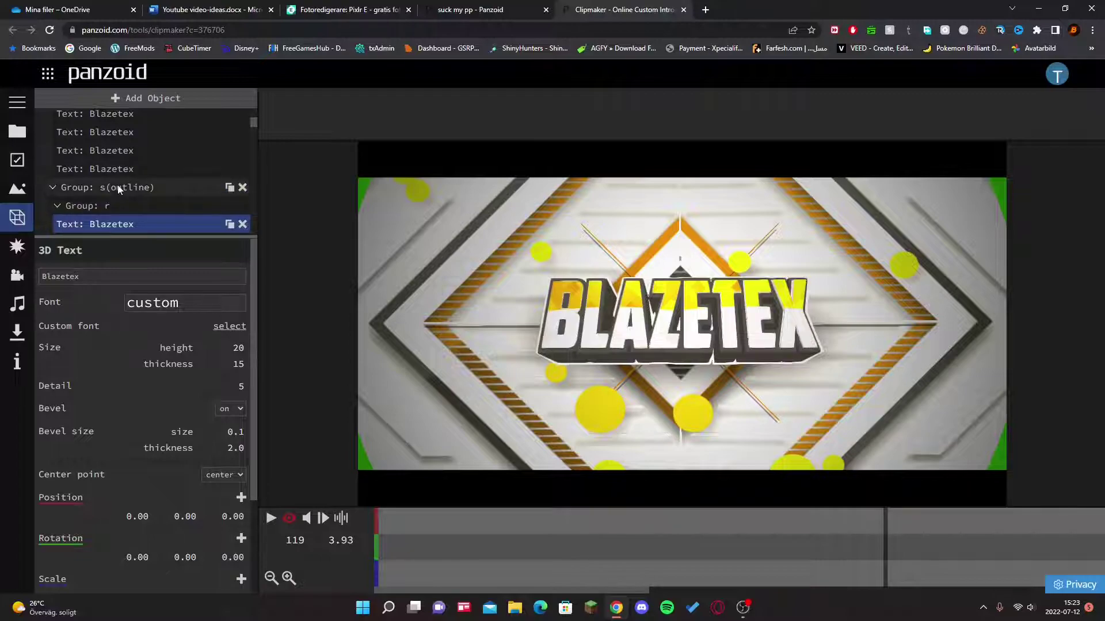
{"action": "scroll", "coordinate": [117, 184], "scroll_direction": "down", "scroll_amount": 2}
{"action": "left_click", "coordinate": [112, 135]}
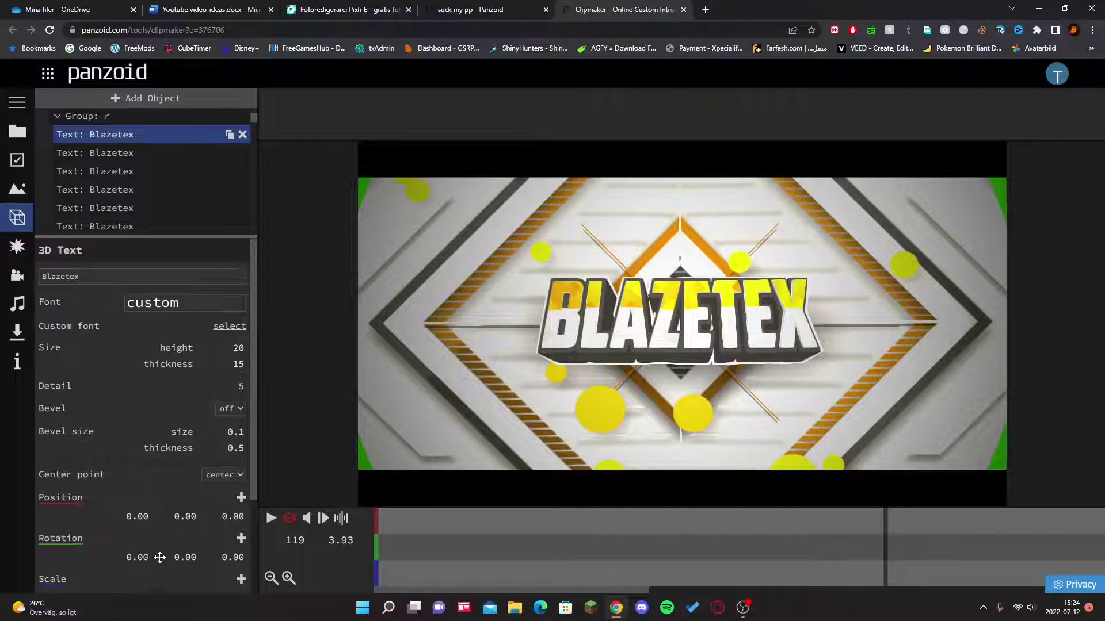
{"action": "scroll", "coordinate": [152, 561], "scroll_direction": "down", "scroll_amount": 1}
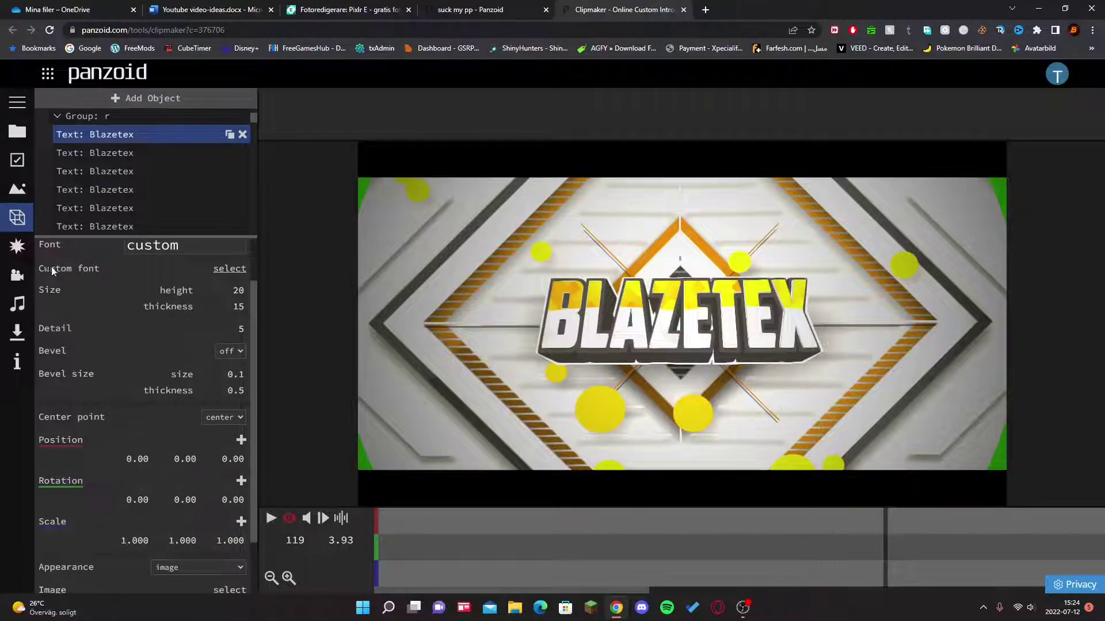
{"action": "left_click", "coordinate": [232, 273]}
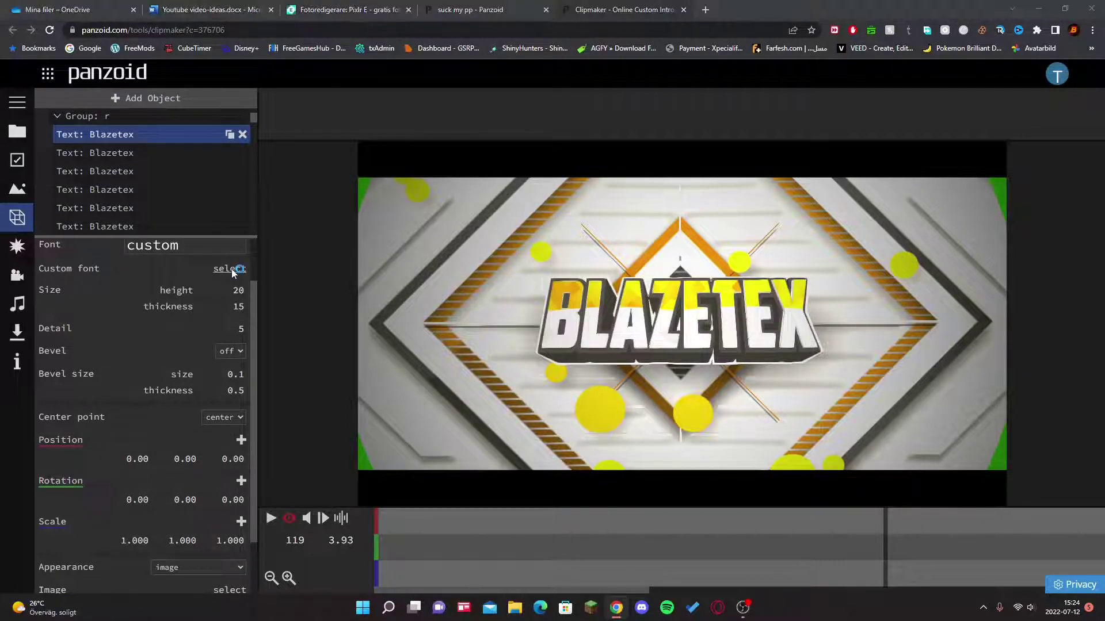
{"action": "left_click", "coordinate": [757, 313]}
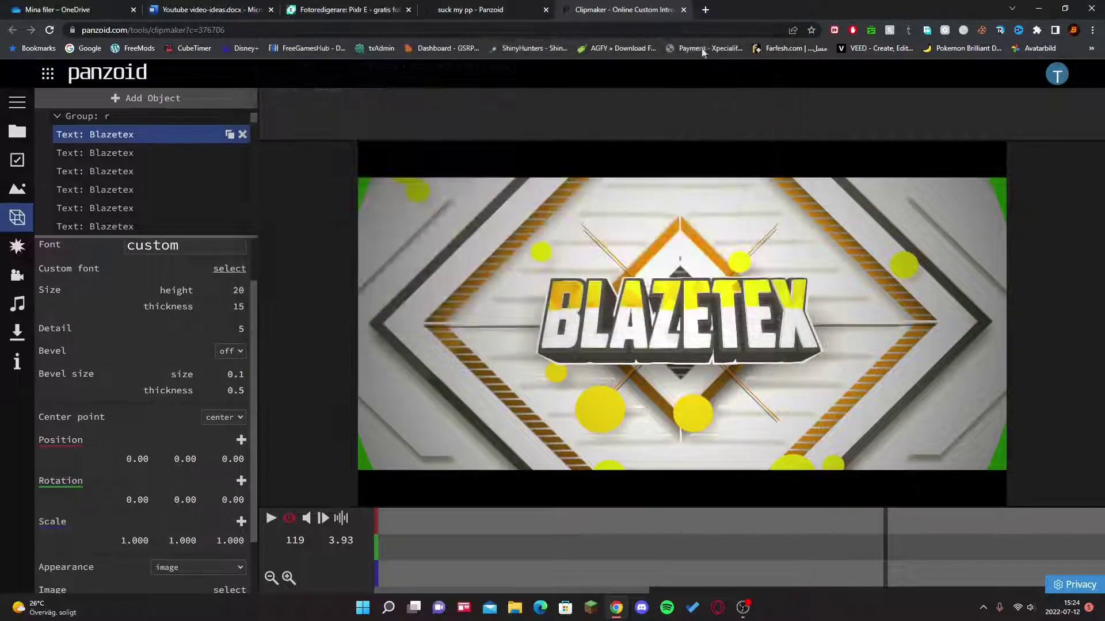
{"action": "left_click", "coordinate": [705, 10]}
{"action": "type", "text": "dafo"}
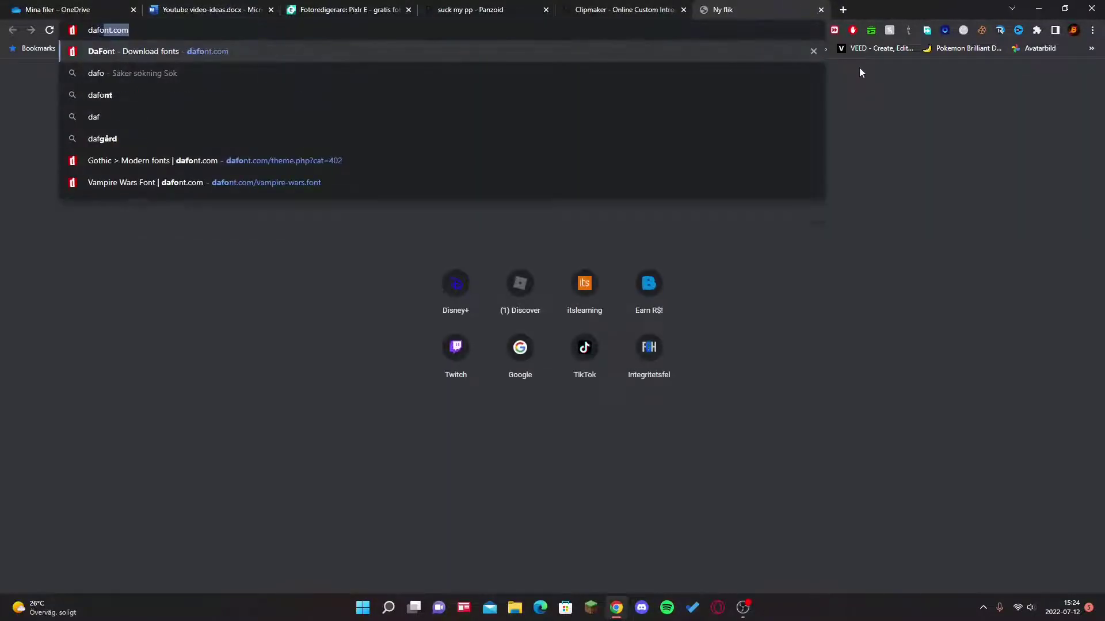
{"action": "key", "text": "Return"}
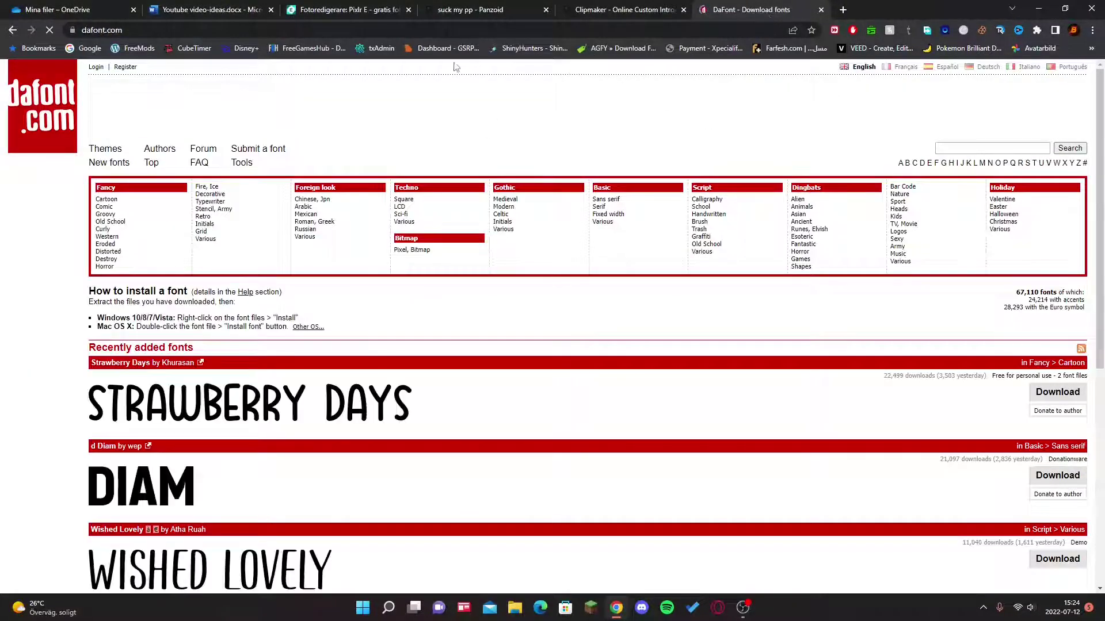
{"action": "scroll", "coordinate": [235, 299], "scroll_direction": "down", "scroll_amount": 6}
{"action": "scroll", "coordinate": [236, 299], "scroll_direction": "up", "scroll_amount": 10}
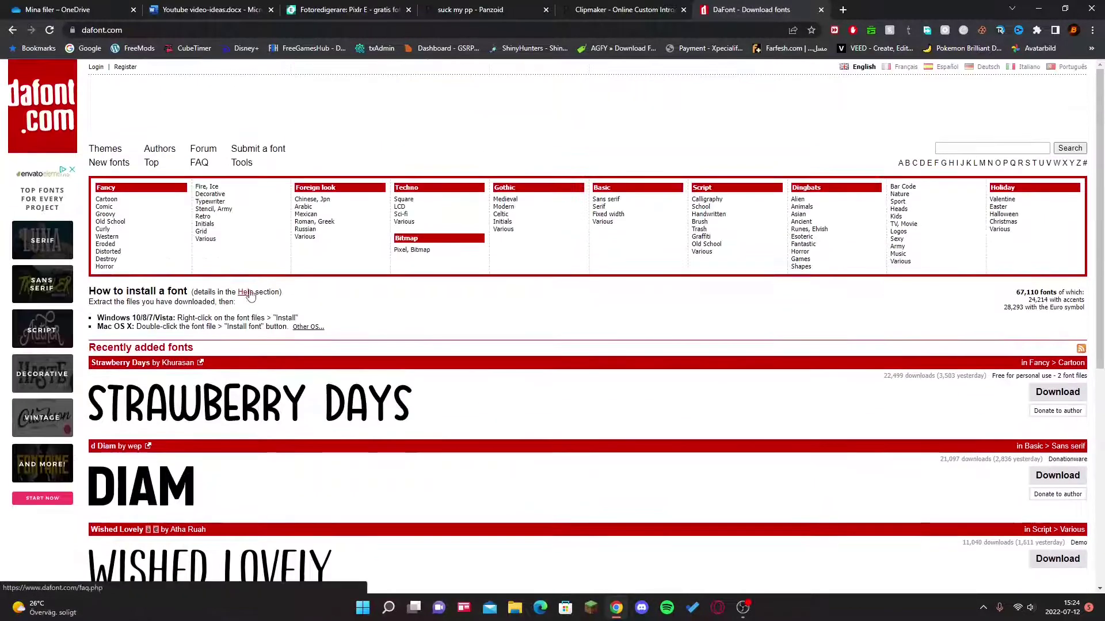
Step: Back in Clipmaker, load Vampire Wars Italic.ttf from the Panzoid folder for the first Blazetex layer
{"action": "left_click", "coordinate": [821, 9]}
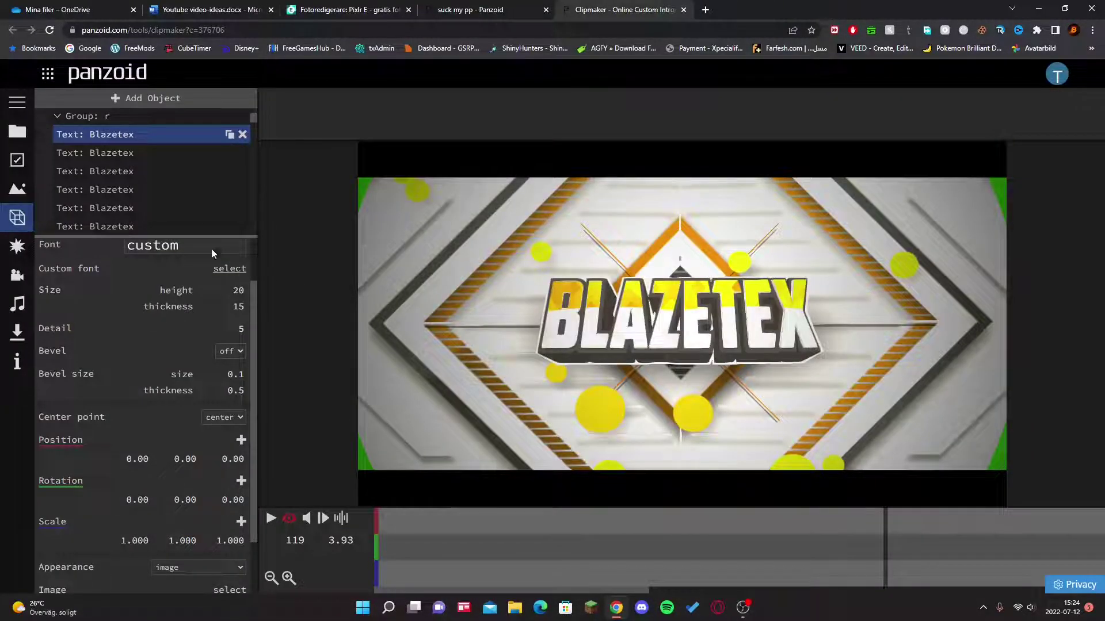
{"action": "left_click", "coordinate": [229, 268]}
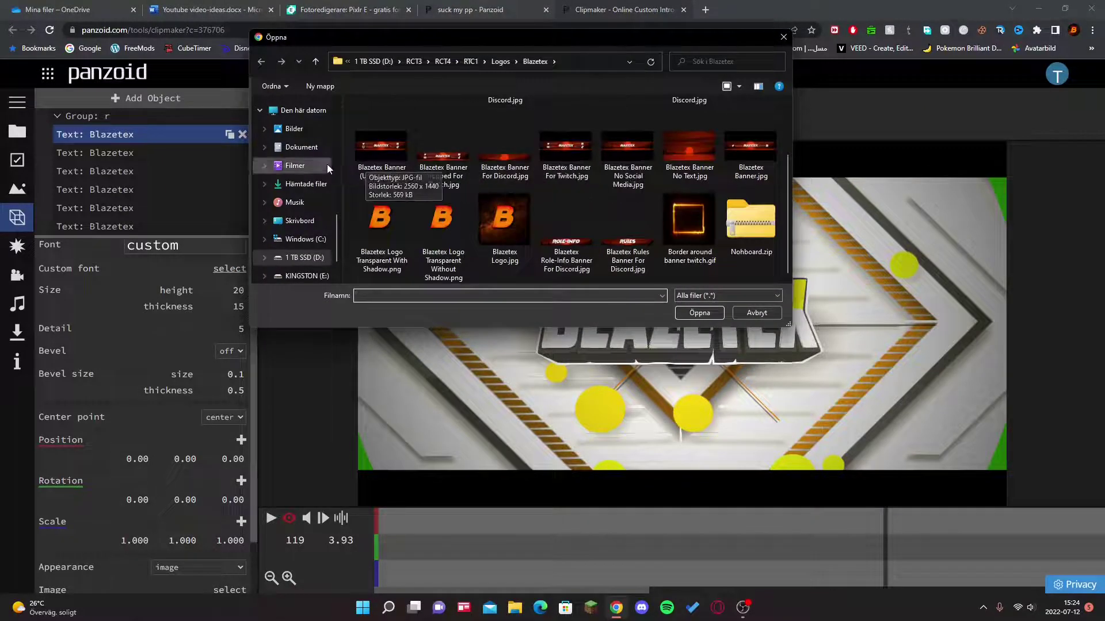
{"action": "scroll", "coordinate": [372, 223], "scroll_direction": "up", "scroll_amount": 1}
{"action": "scroll", "coordinate": [373, 223], "scroll_direction": "down", "scroll_amount": 1}
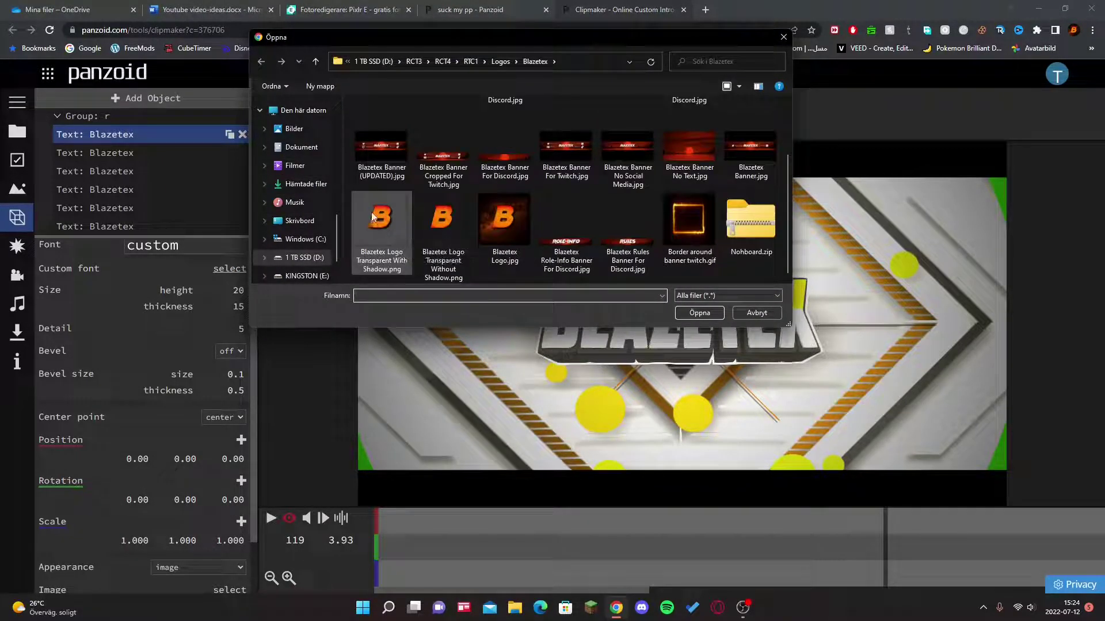
{"action": "scroll", "coordinate": [377, 216], "scroll_direction": "up", "scroll_amount": 3}
{"action": "double_click", "coordinate": [435, 140]}
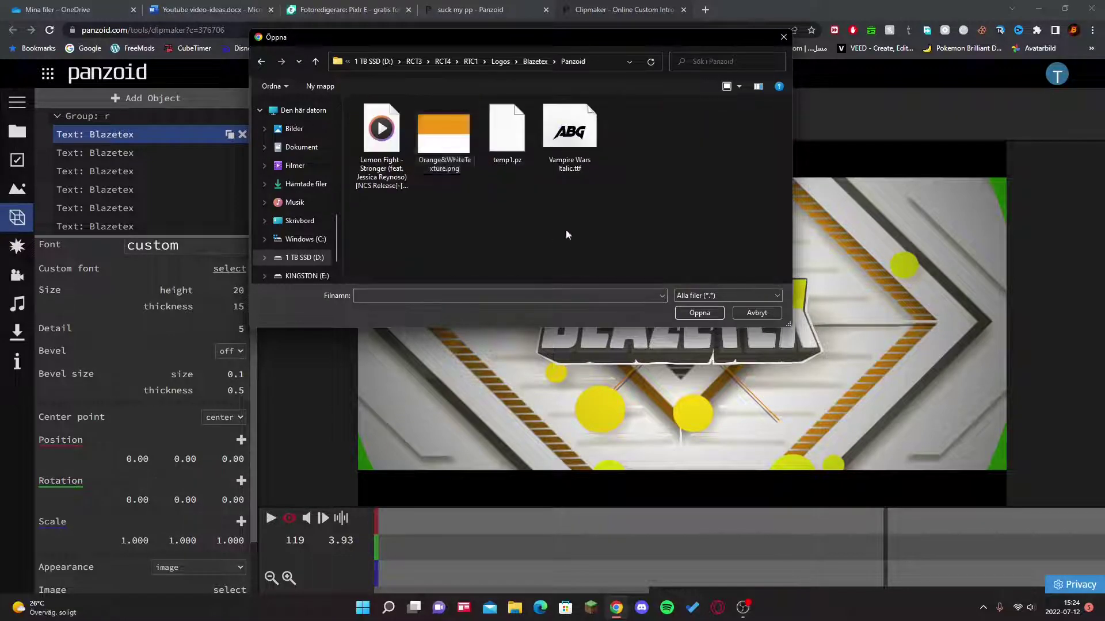
{"action": "double_click", "coordinate": [566, 133]}
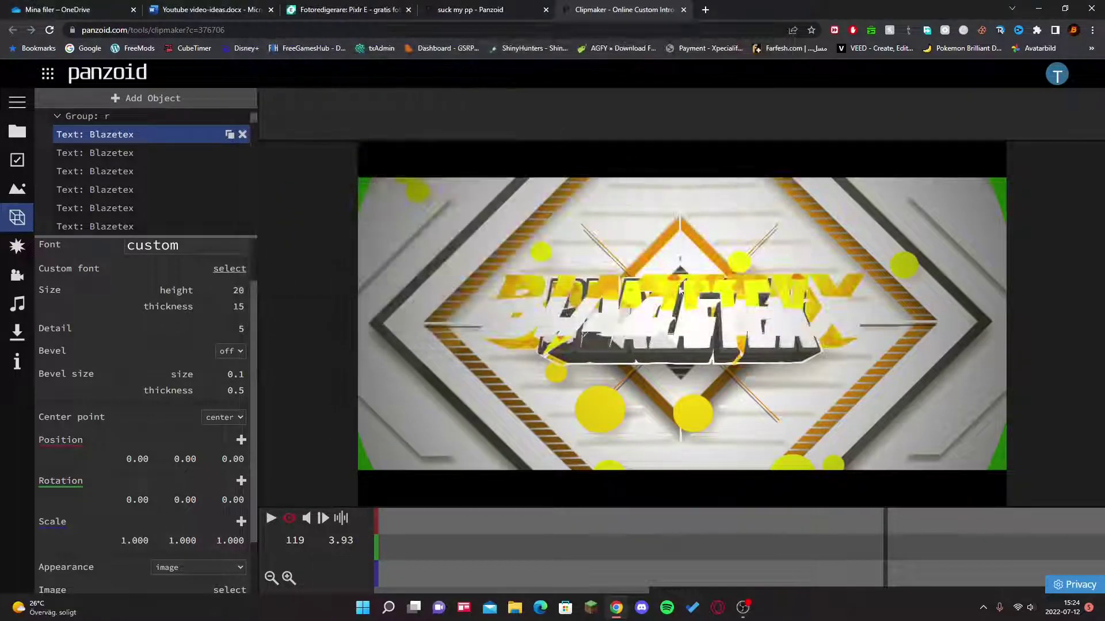
Step: Apply the Vampire Wars Italic custom font to the second through fifth Blazetex layers
{"action": "left_click", "coordinate": [121, 153]}
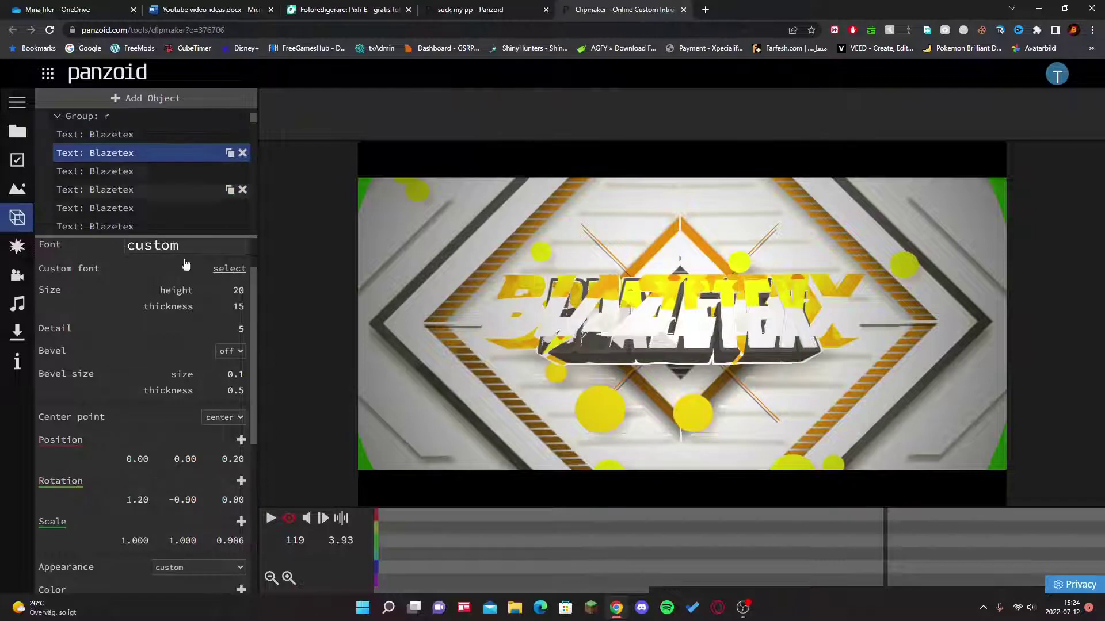
{"action": "left_click", "coordinate": [230, 268]}
{"action": "double_click", "coordinate": [566, 134]}
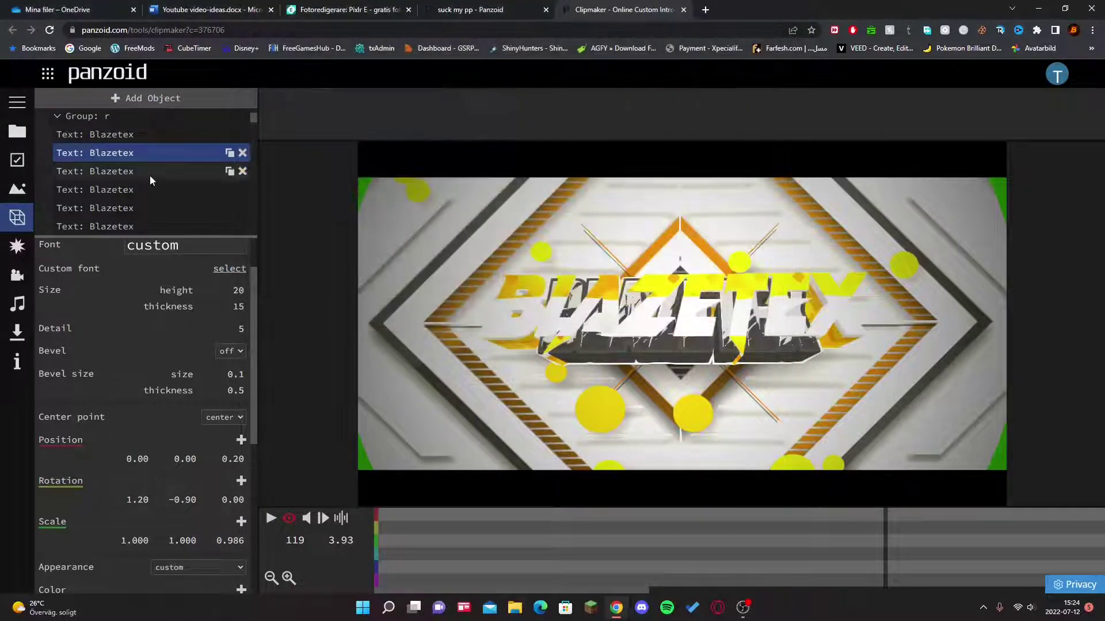
{"action": "left_click", "coordinate": [150, 171]}
{"action": "double_click", "coordinate": [567, 136]}
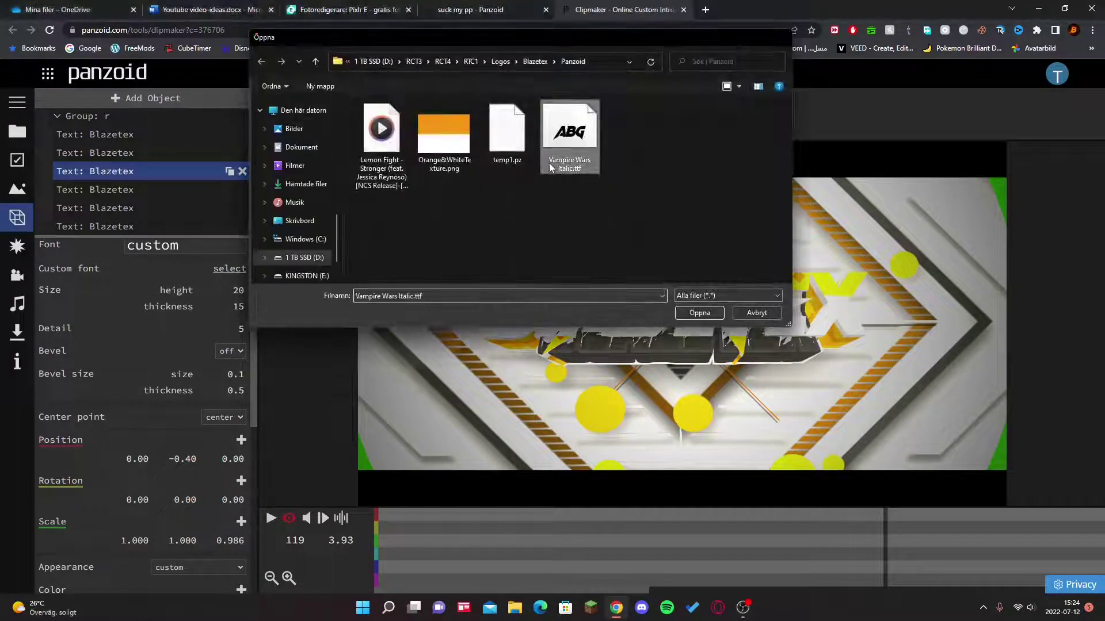
{"action": "left_click", "coordinate": [133, 190]}
{"action": "left_click", "coordinate": [230, 269]}
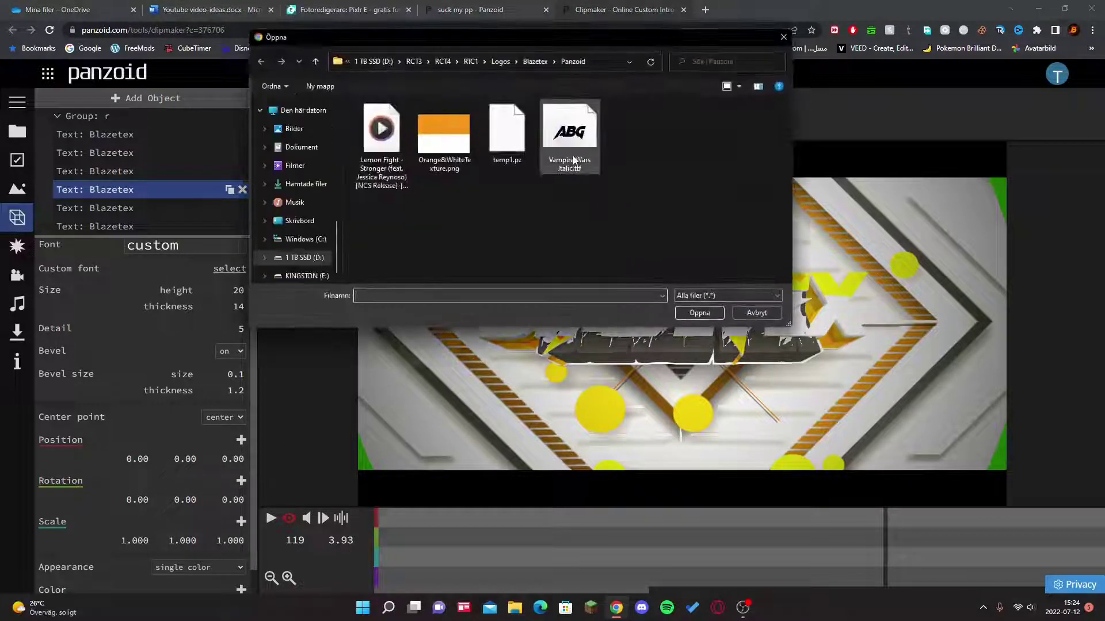
{"action": "double_click", "coordinate": [572, 154]}
{"action": "left_click", "coordinate": [150, 208]}
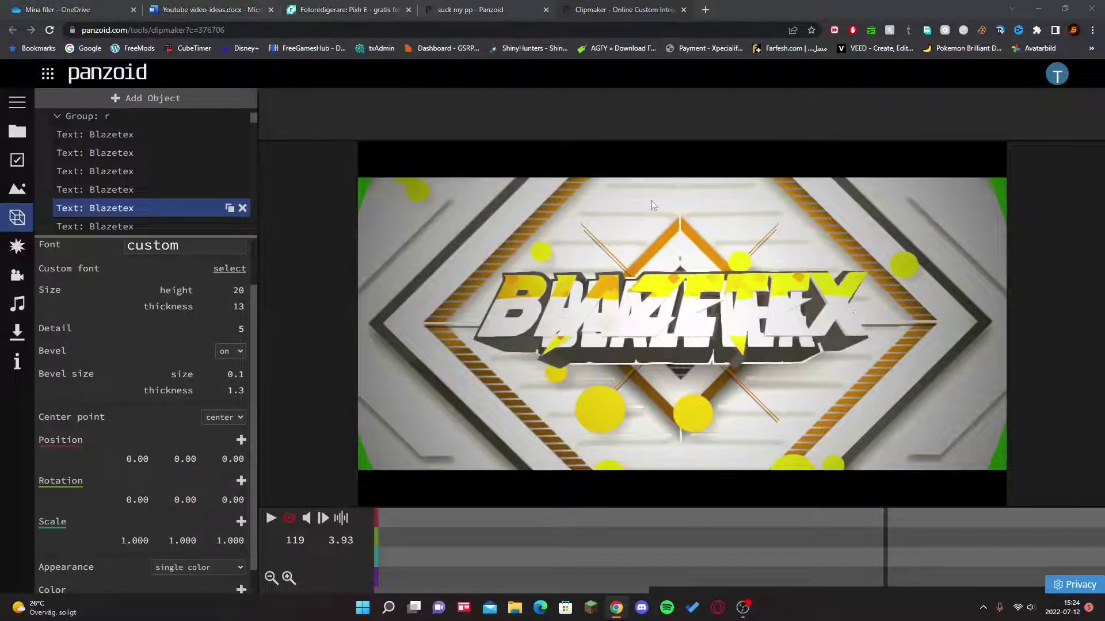
{"action": "left_click", "coordinate": [219, 270]}
{"action": "double_click", "coordinate": [568, 136]}
Step: Apply Vampire Wars Italic to the remaining two Blazetex text layers further down the list
{"action": "scroll", "coordinate": [144, 203], "scroll_direction": "down", "scroll_amount": 1}
{"action": "left_click", "coordinate": [173, 168]}
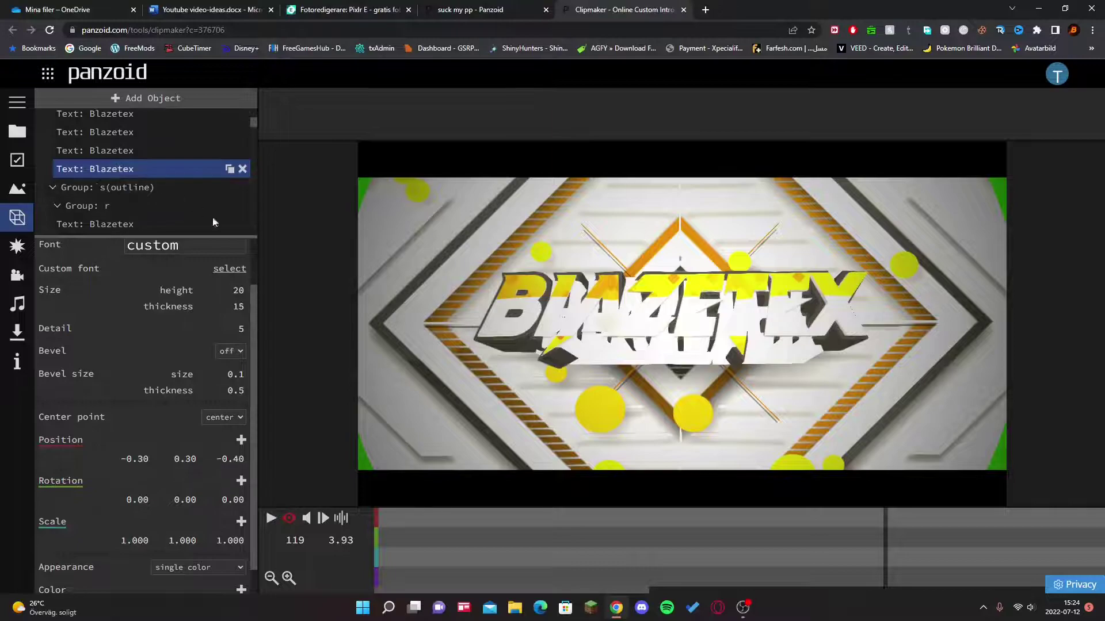
{"action": "left_click", "coordinate": [230, 268]}
{"action": "double_click", "coordinate": [567, 136]}
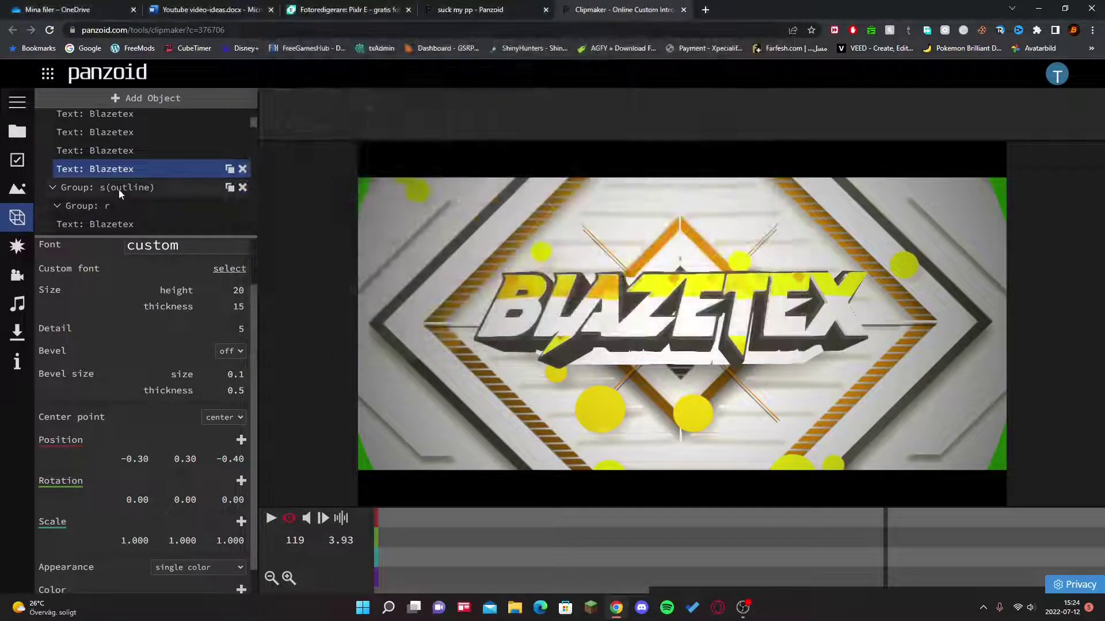
{"action": "scroll", "coordinate": [120, 147], "scroll_direction": "down", "scroll_amount": 2}
{"action": "left_click", "coordinate": [121, 113]}
{"action": "left_click", "coordinate": [230, 268]}
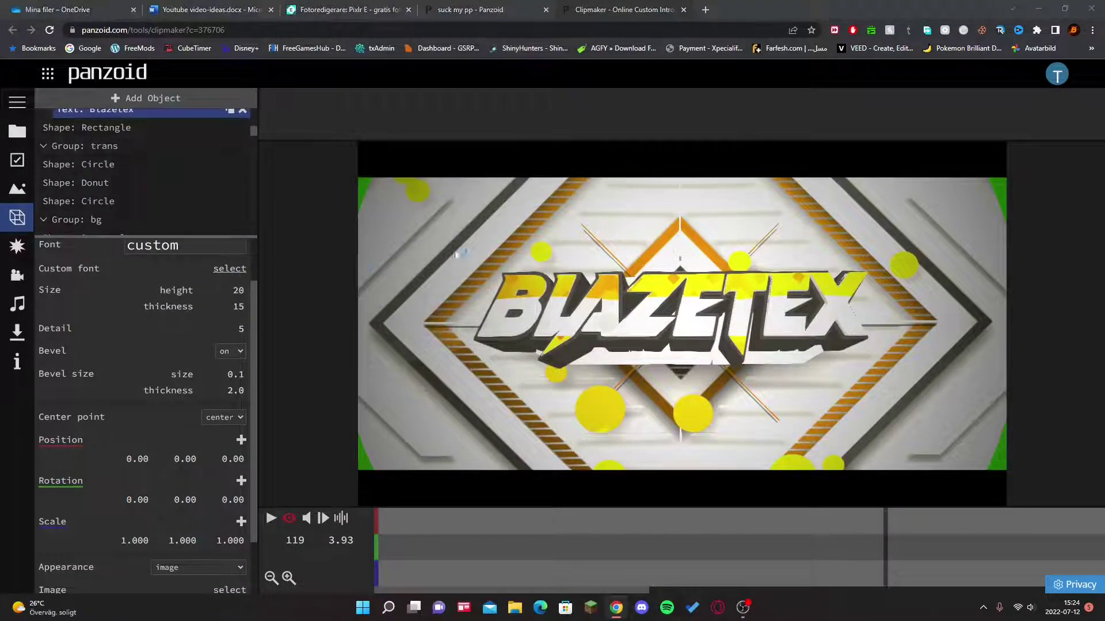
{"action": "double_click", "coordinate": [551, 146]}
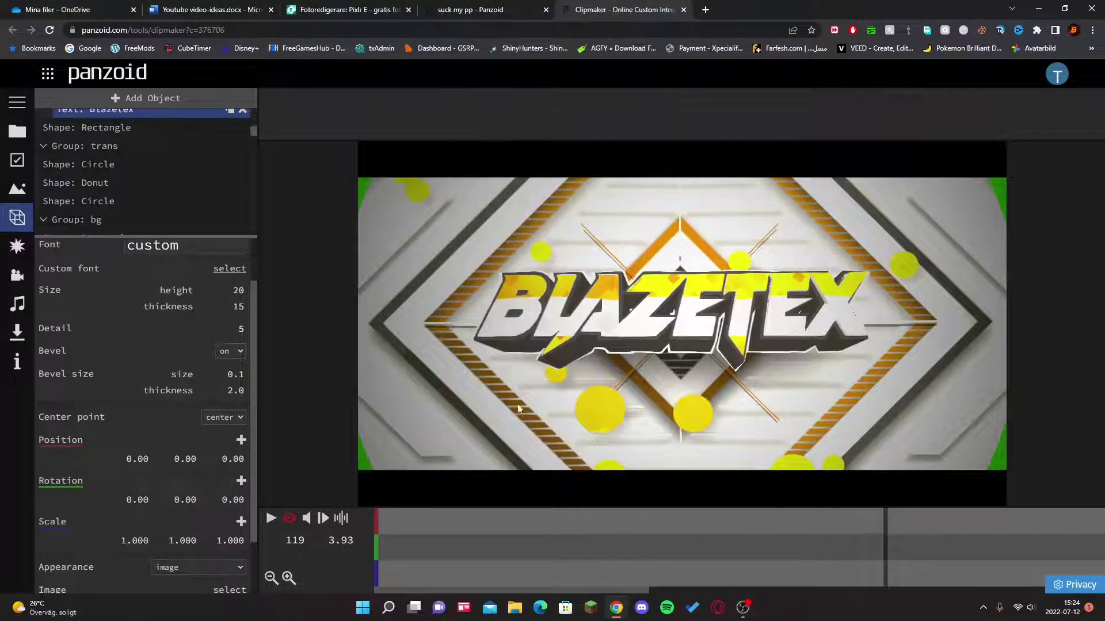
{"action": "key", "text": "space"}
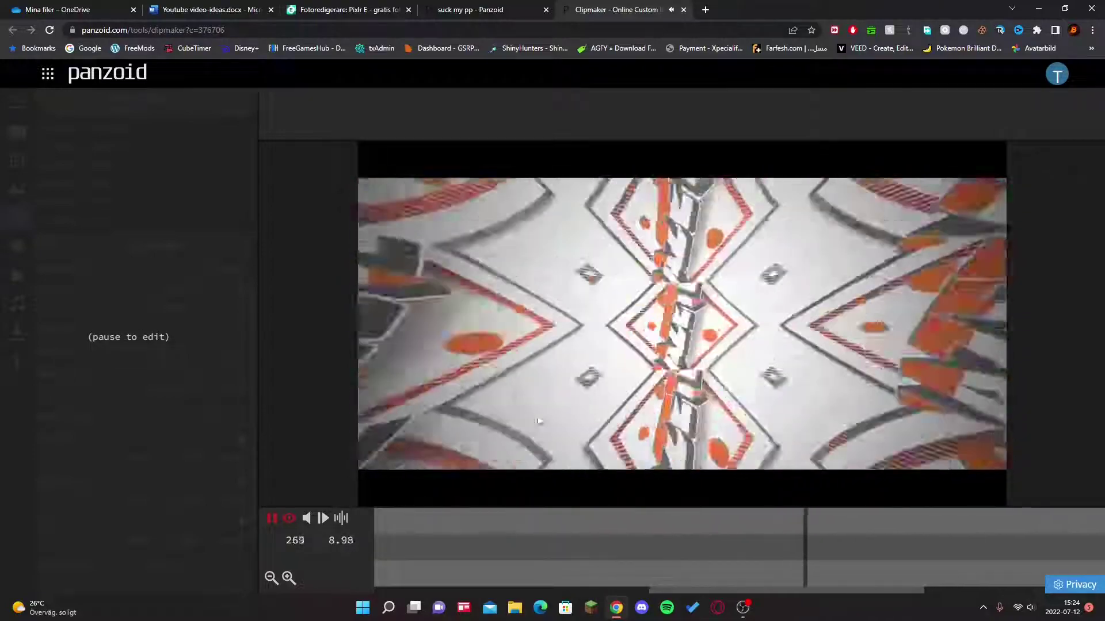
{"action": "key", "text": "space"}
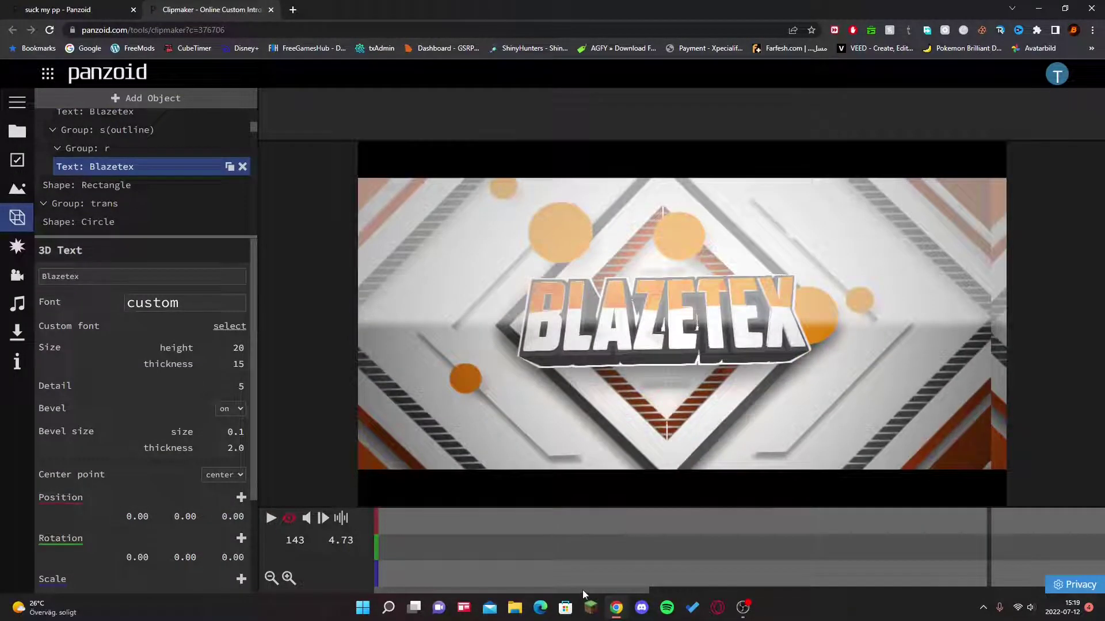
{"action": "left_click_drag", "start_coordinate": [582, 589], "coordinate": [717, 564]}
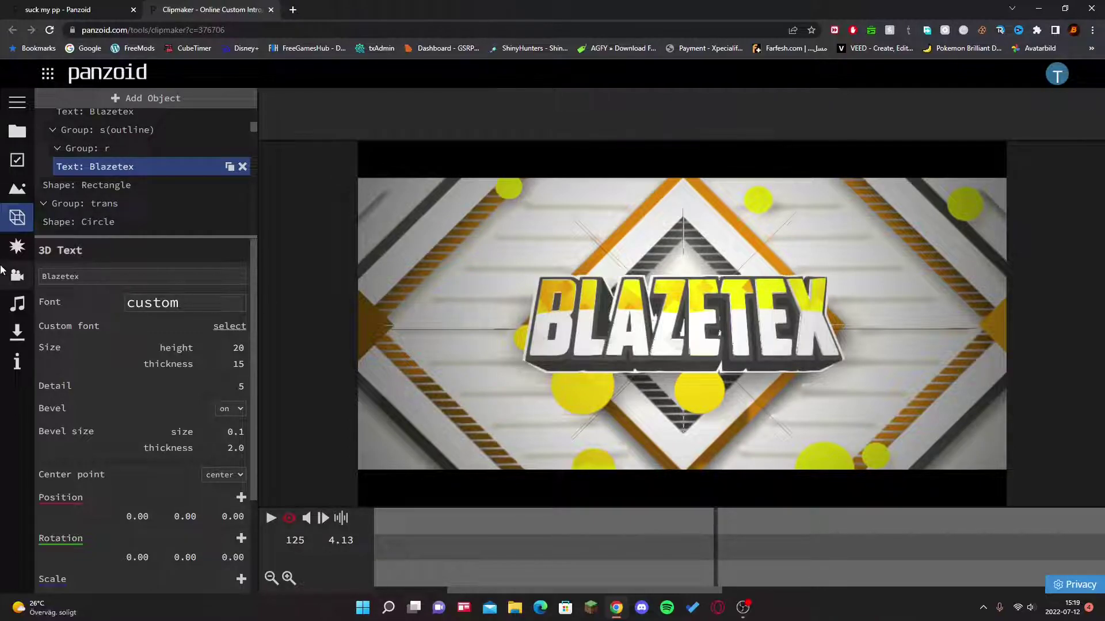
Step: Browse the effects list and view the Colorize effect's settings
{"action": "scroll", "coordinate": [135, 182], "scroll_direction": "down", "scroll_amount": 5}
{"action": "scroll", "coordinate": [138, 184], "scroll_direction": "down", "scroll_amount": 5}
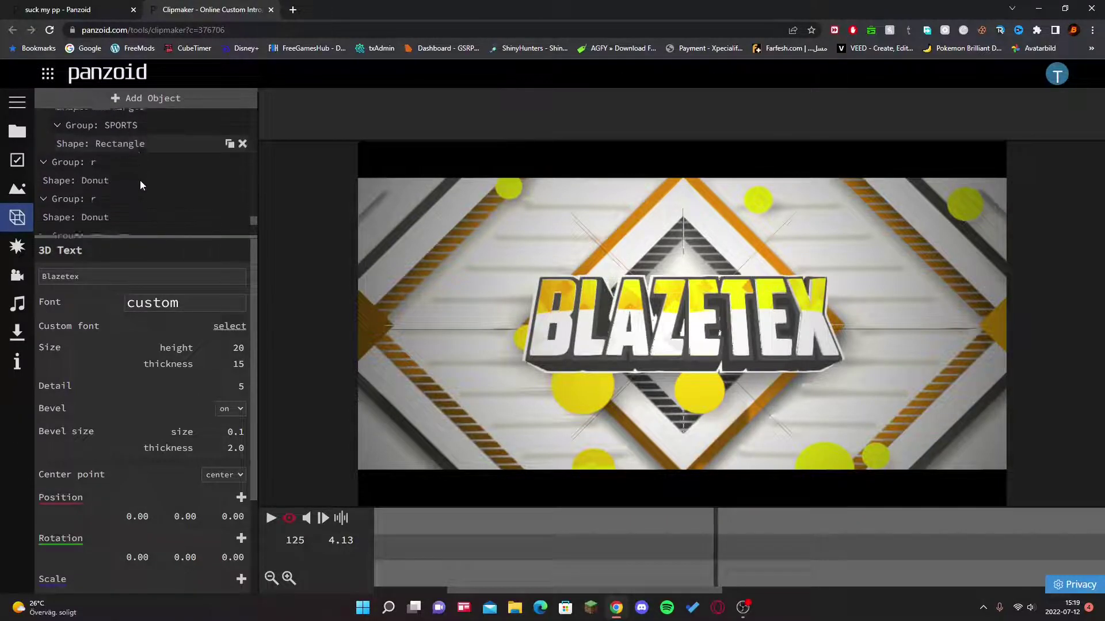
{"action": "scroll", "coordinate": [107, 552], "scroll_direction": "down", "scroll_amount": 2}
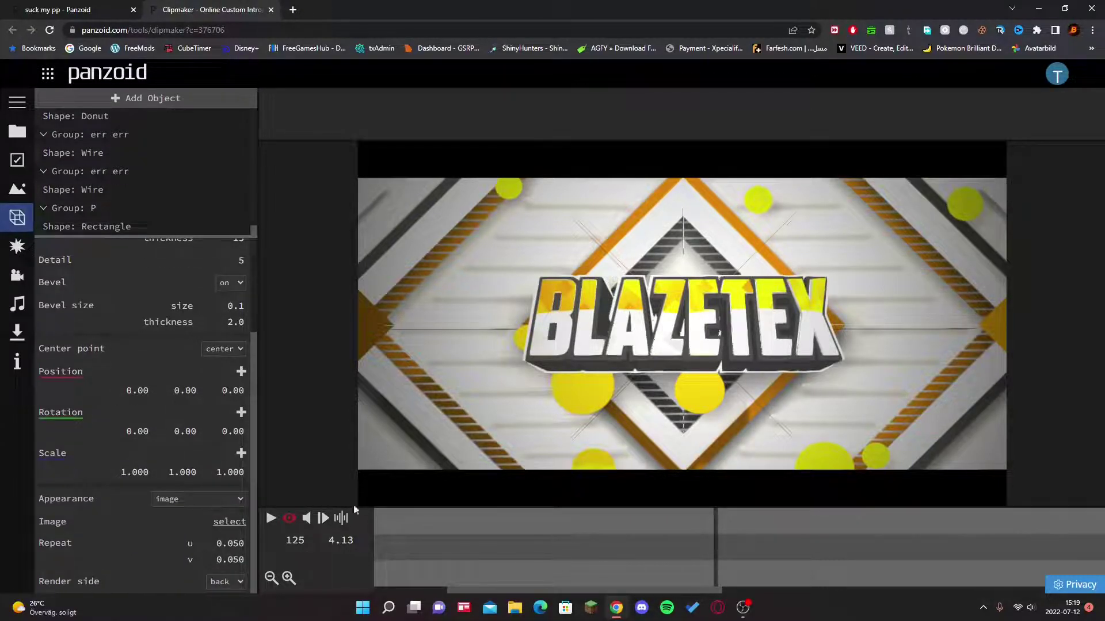
{"action": "scroll", "coordinate": [91, 416], "scroll_direction": "up", "scroll_amount": 2}
{"action": "scroll", "coordinate": [122, 179], "scroll_direction": "up", "scroll_amount": 5}
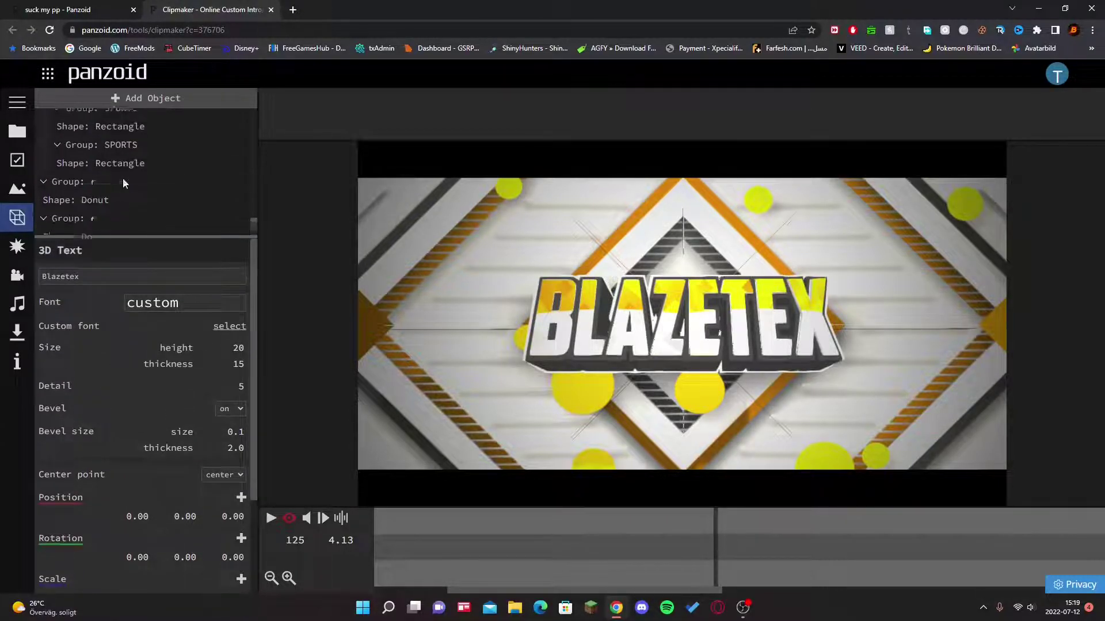
{"action": "scroll", "coordinate": [126, 190], "scroll_direction": "up", "scroll_amount": 4}
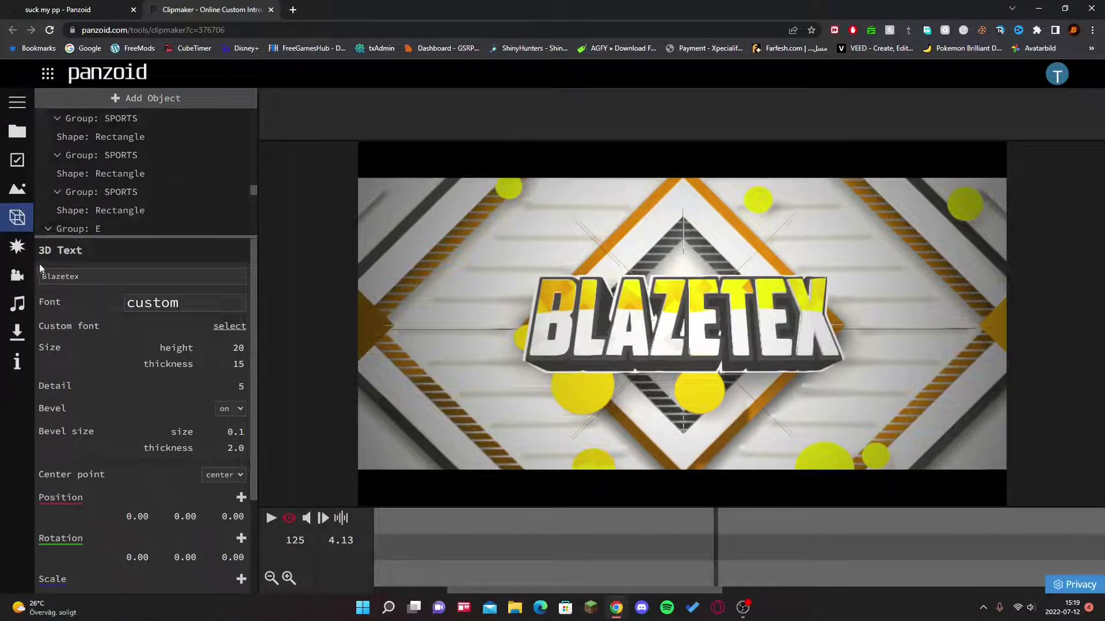
{"action": "left_click", "coordinate": [24, 253]}
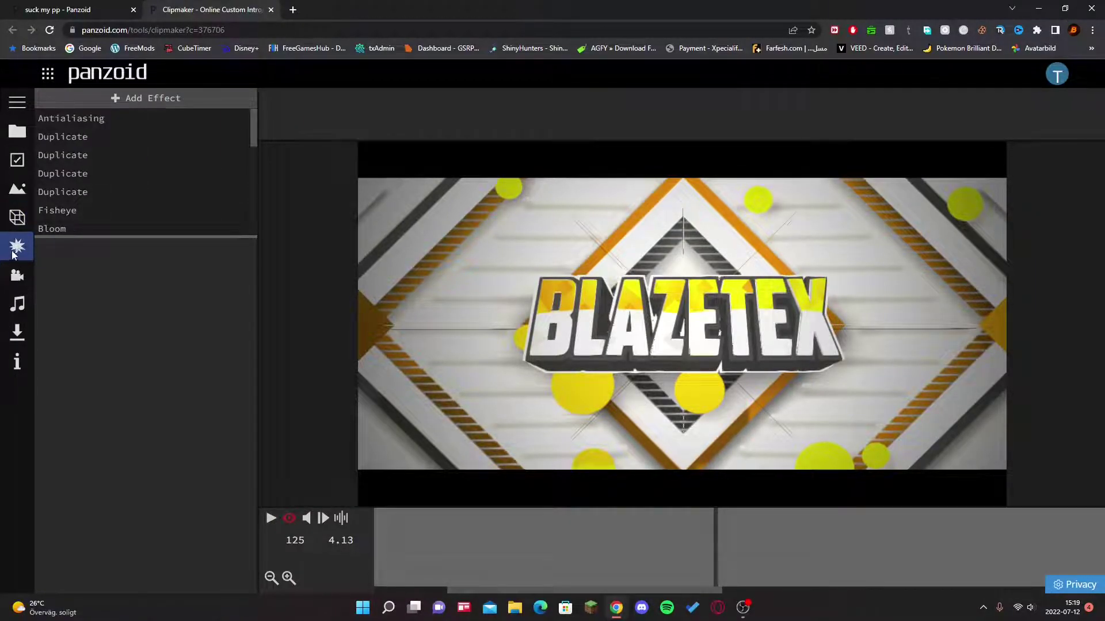
{"action": "scroll", "coordinate": [140, 168], "scroll_direction": "down", "scroll_amount": 5}
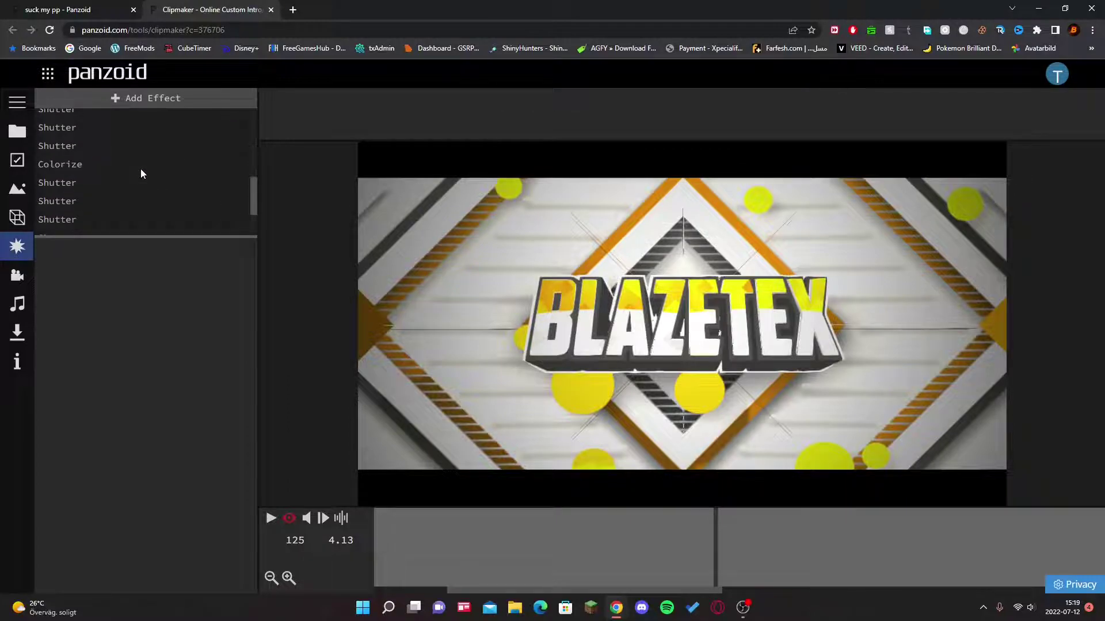
{"action": "scroll", "coordinate": [156, 189], "scroll_direction": "up", "scroll_amount": 2}
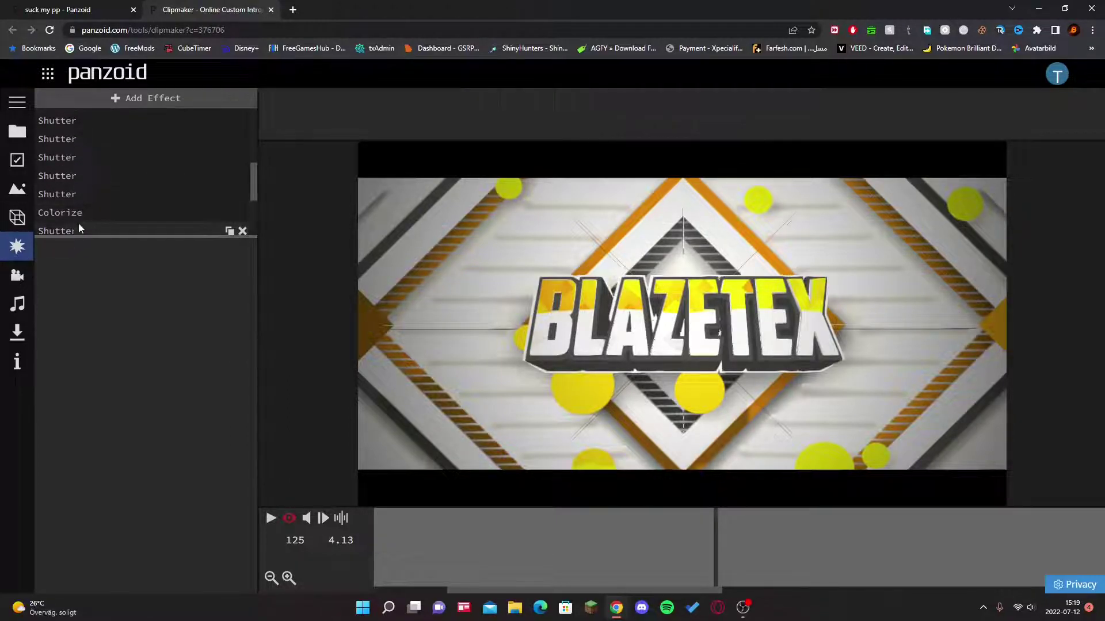
{"action": "left_click", "coordinate": [51, 213]}
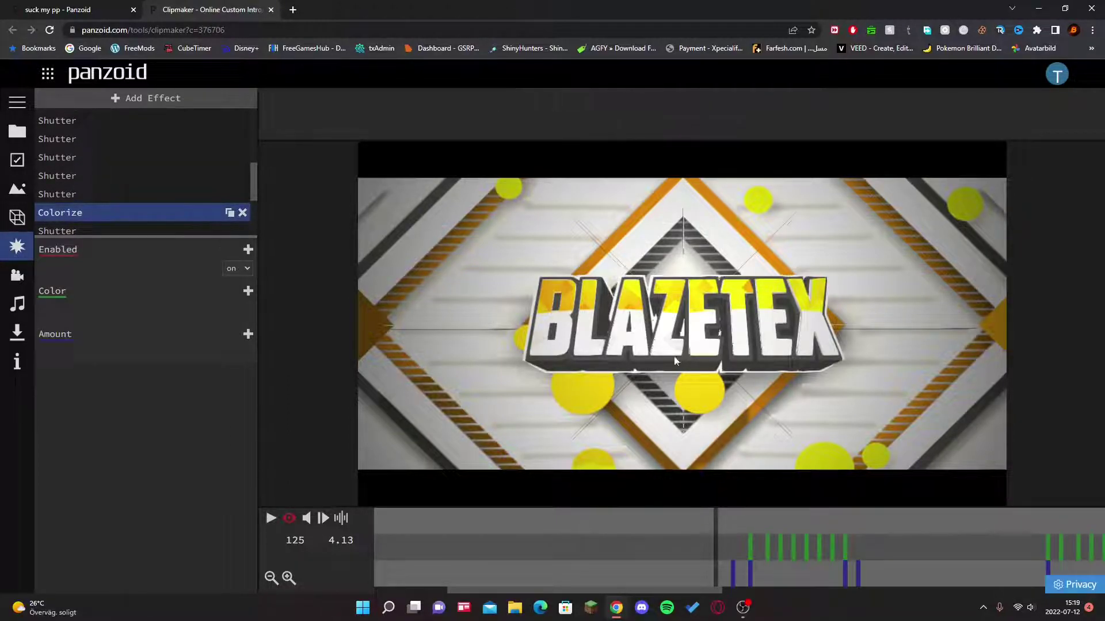
Step: Inspect a Shape: Rectangle's properties in the objects list, then return to the Colorize effect
{"action": "left_click", "coordinate": [17, 221]}
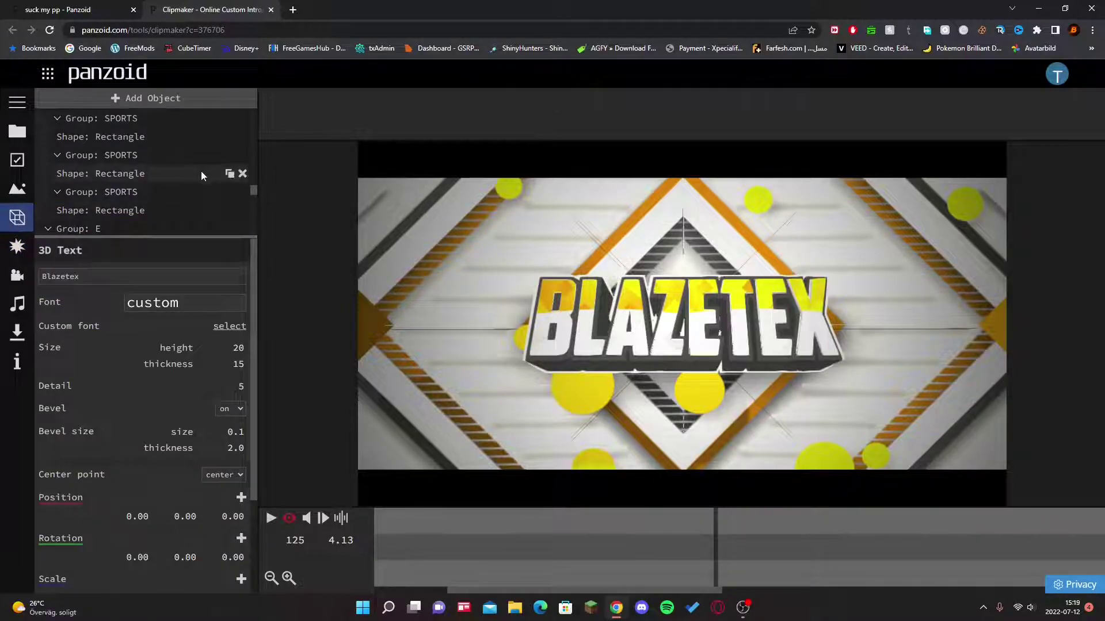
{"action": "left_click", "coordinate": [122, 175]}
{"action": "scroll", "coordinate": [119, 327], "scroll_direction": "down", "scroll_amount": 2}
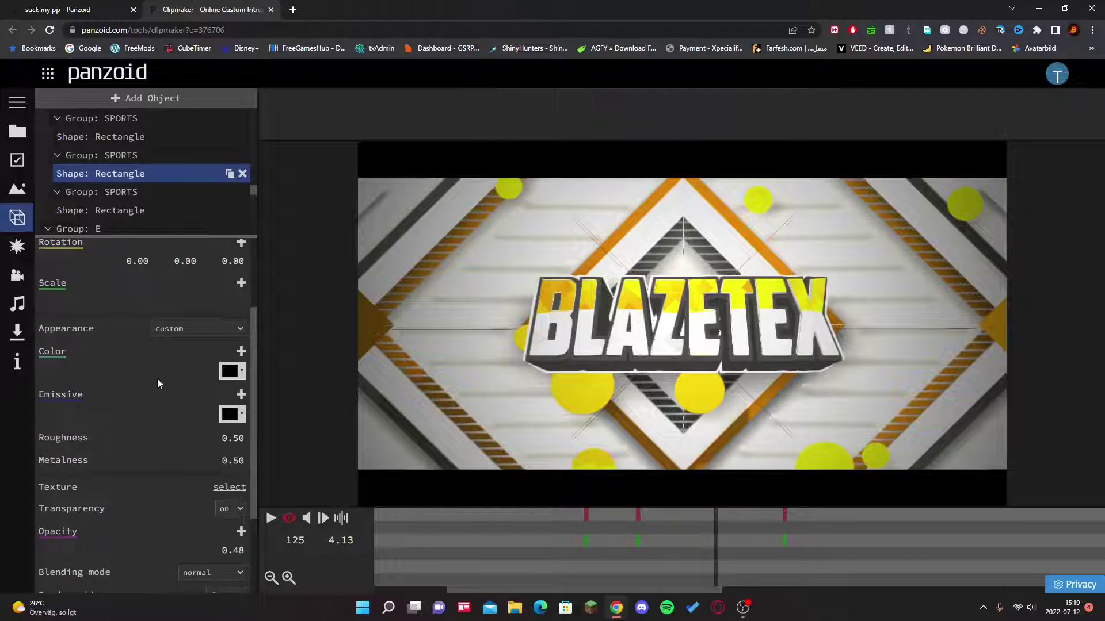
{"action": "scroll", "coordinate": [106, 217], "scroll_direction": "down", "scroll_amount": 5}
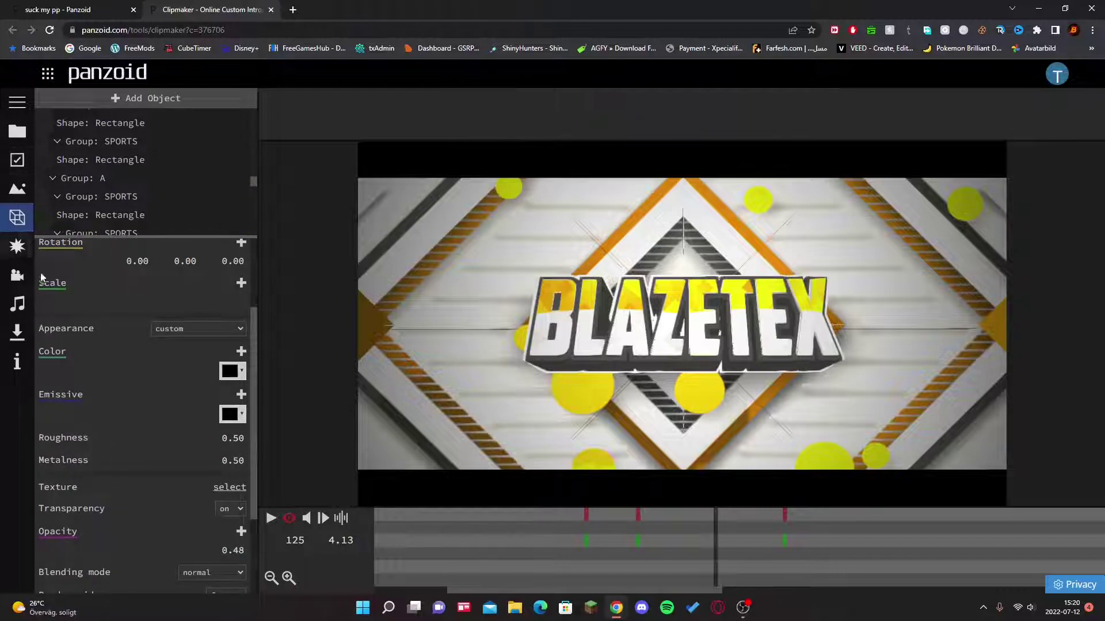
{"action": "left_click", "coordinate": [17, 246]}
{"action": "left_click", "coordinate": [17, 217]}
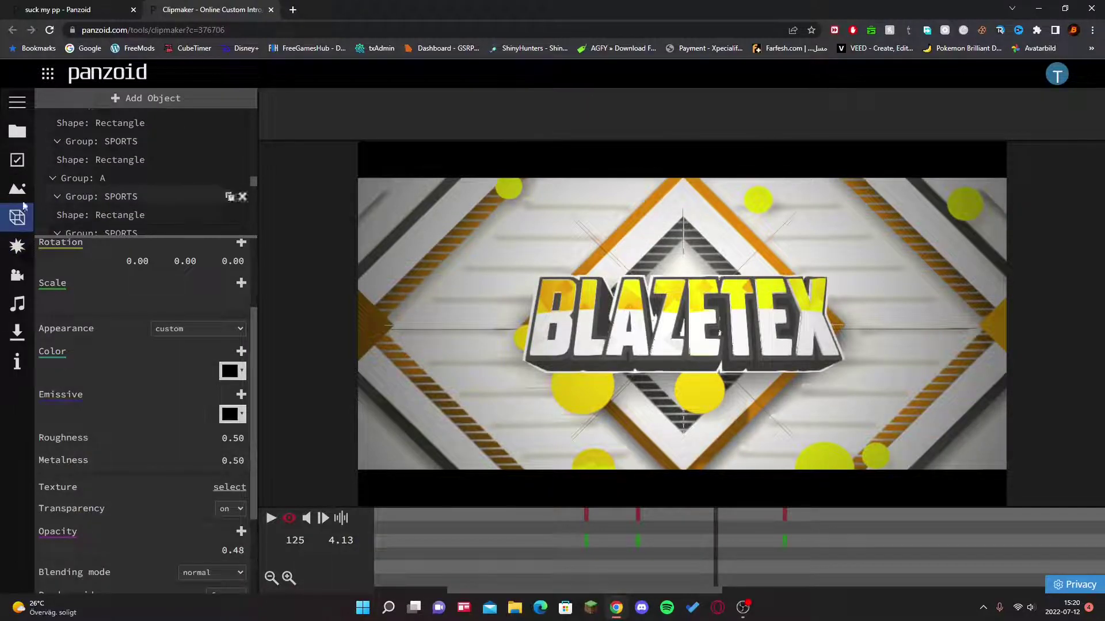
{"action": "left_click", "coordinate": [17, 246]}
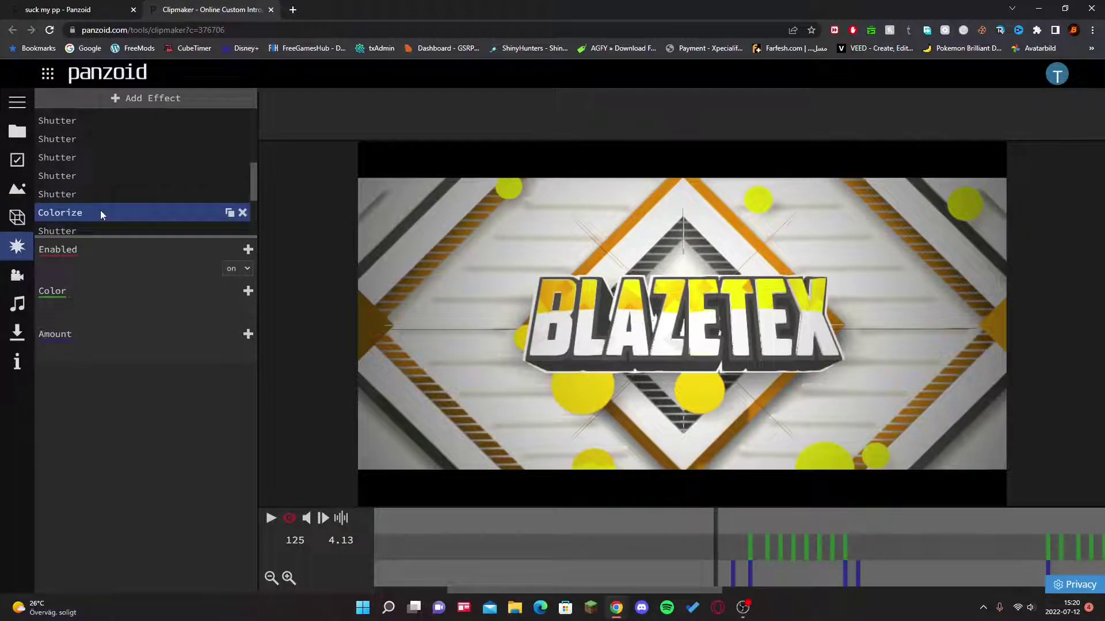
Step: Set the Colorize colour at frame 133 to the orange preset and scrub to check the tint
{"action": "left_click_drag", "start_coordinate": [722, 527], "coordinate": [751, 527]}
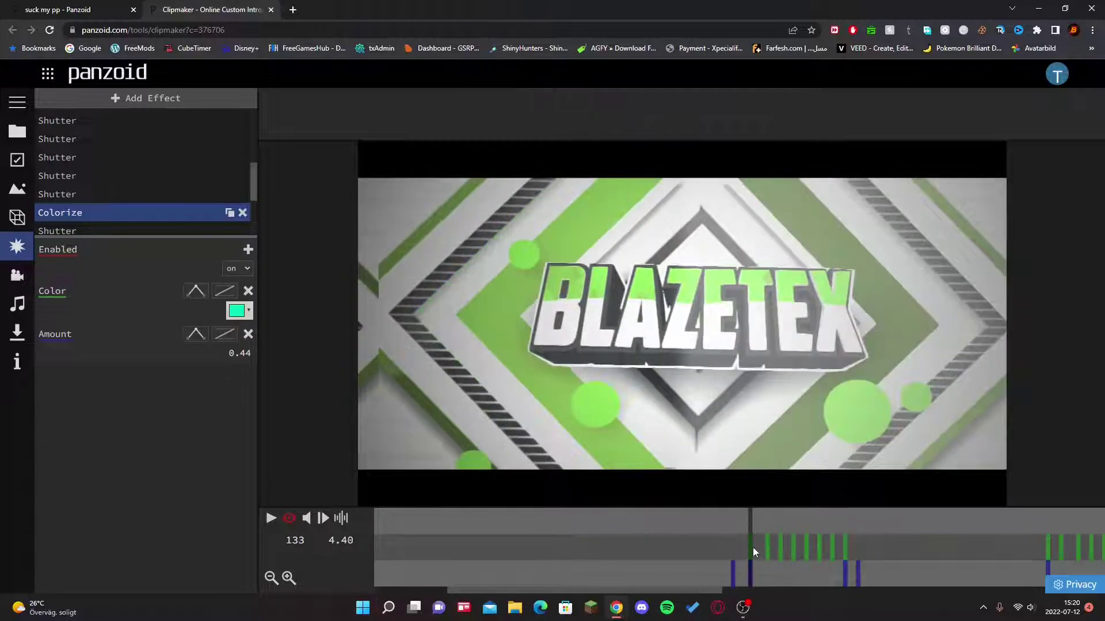
{"action": "left_click", "coordinate": [239, 311]}
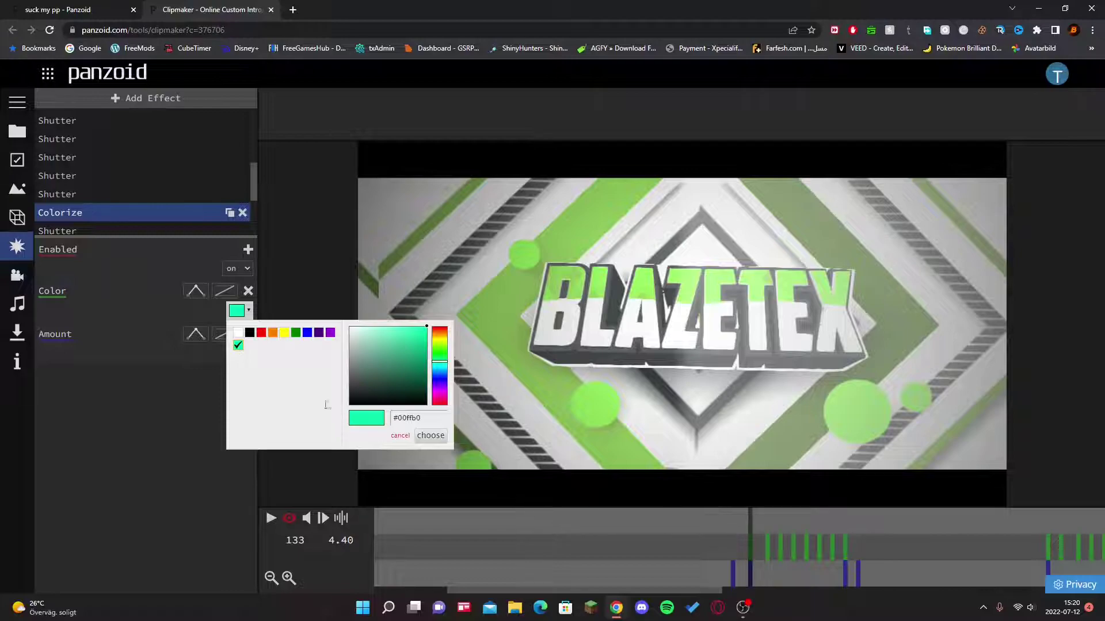
{"action": "left_click", "coordinate": [273, 333]}
{"action": "left_click", "coordinate": [430, 436]}
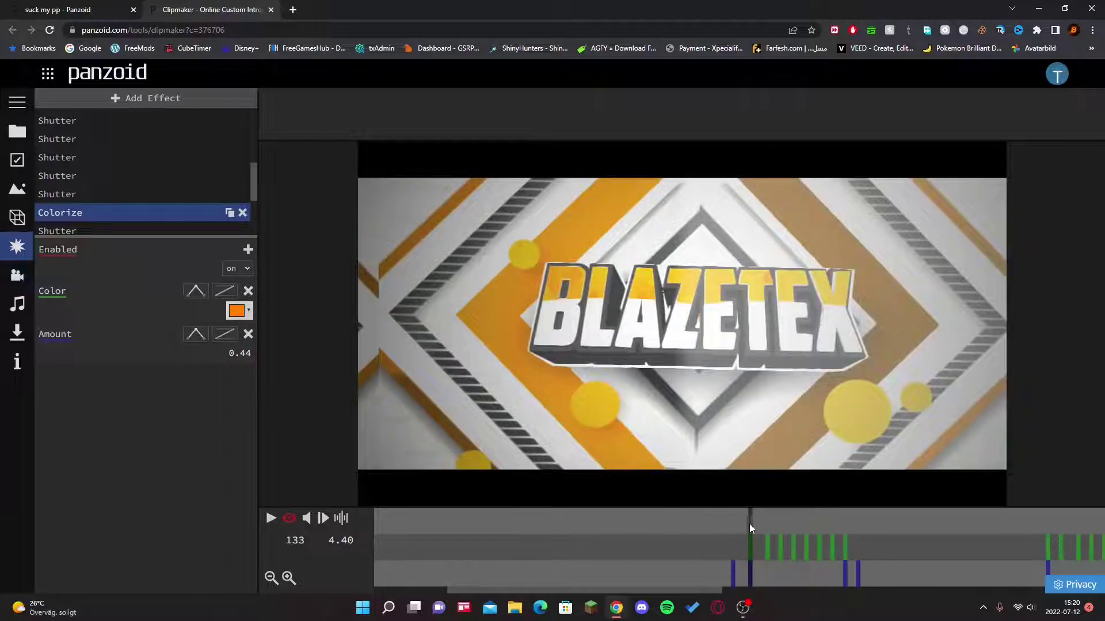
{"action": "mouse_move", "coordinate": [749, 523]}
{"action": "left_mouse_down"}
{"action": "mouse_move", "coordinate": [719, 523]}
{"action": "mouse_move", "coordinate": [765, 523]}
{"action": "mouse_move", "coordinate": [728, 518]}
{"action": "mouse_move", "coordinate": [748, 516]}
{"action": "left_mouse_up"}
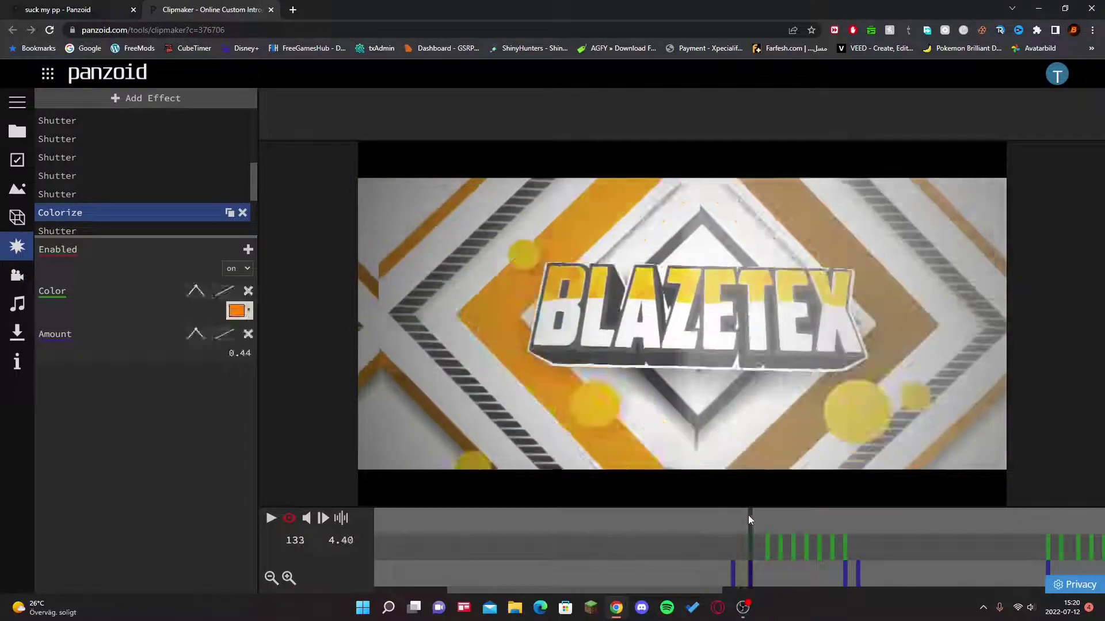
Step: Move to the next colour keyframe and copy its yellow hex code
{"action": "left_click", "coordinate": [237, 310]}
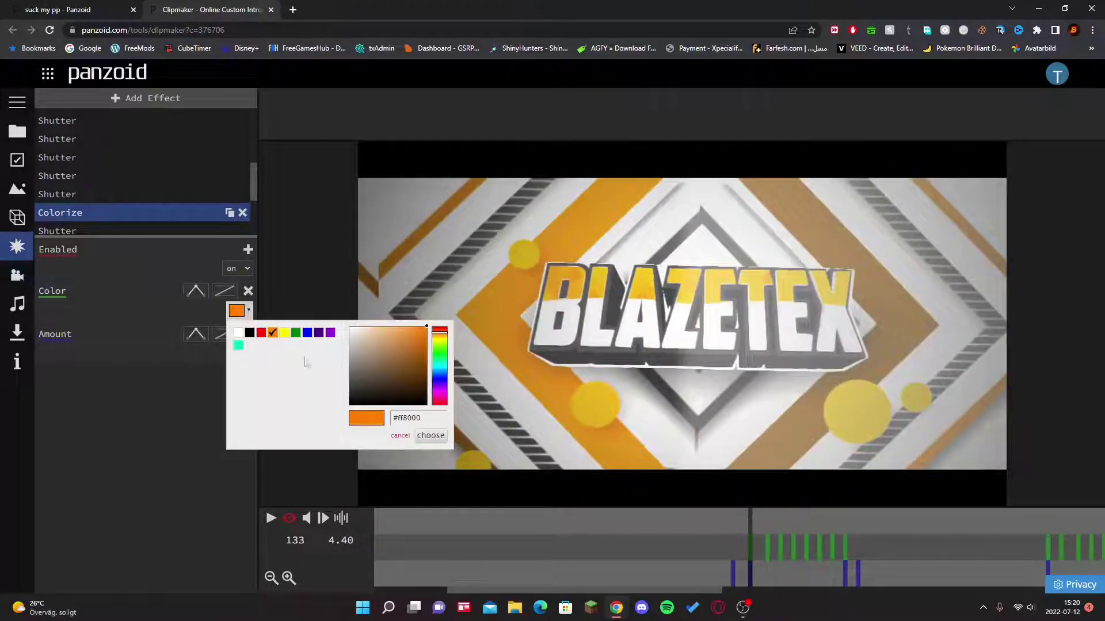
{"action": "left_click", "coordinate": [764, 523]}
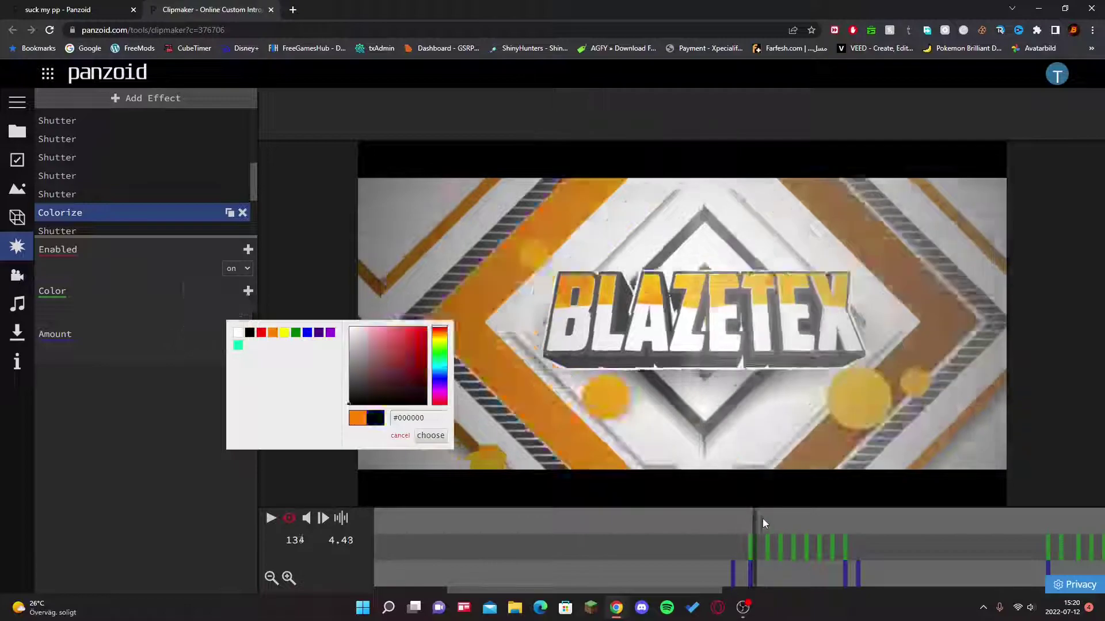
{"action": "left_click_drag", "start_coordinate": [762, 520], "coordinate": [806, 517]}
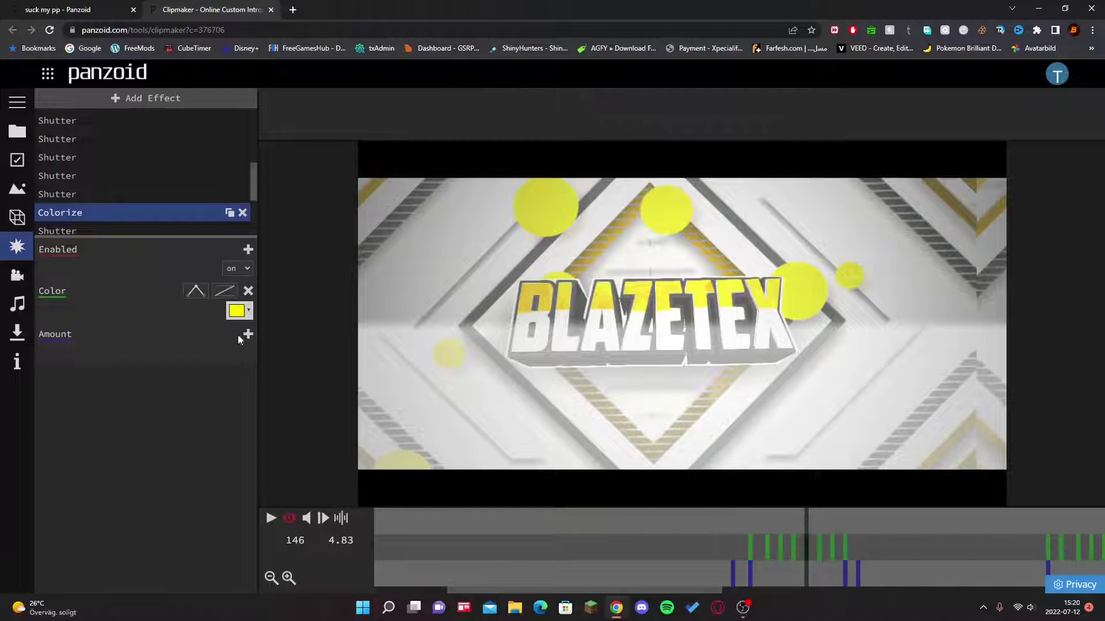
{"action": "left_click", "coordinate": [237, 311]}
{"action": "left_click_drag", "start_coordinate": [424, 419], "coordinate": [373, 421]}
{"action": "key", "text": "ctrl+c"}
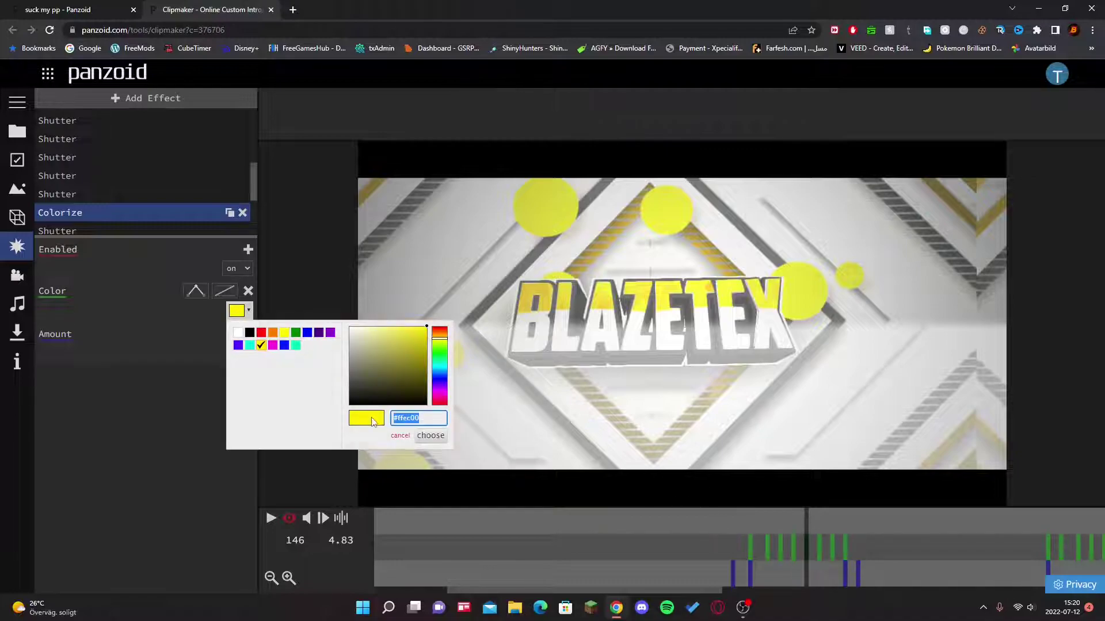
{"action": "left_click", "coordinate": [746, 528]}
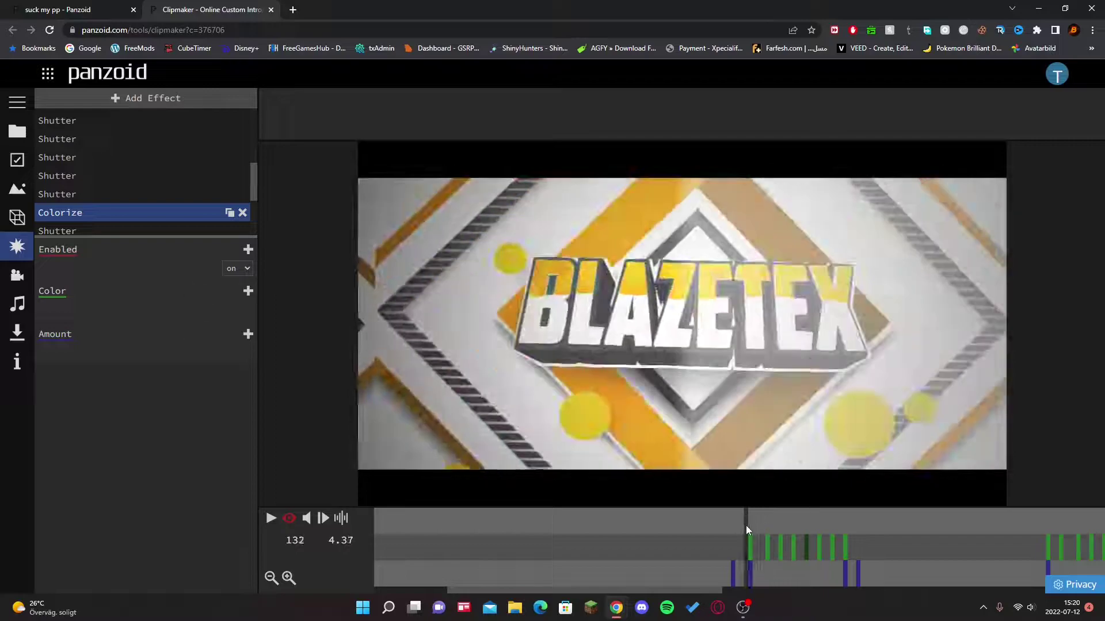
Step: Recolour the frame 133, blue and frame 140 Colorize keyframes to yellow #ffec00
{"action": "left_click", "coordinate": [237, 311]}
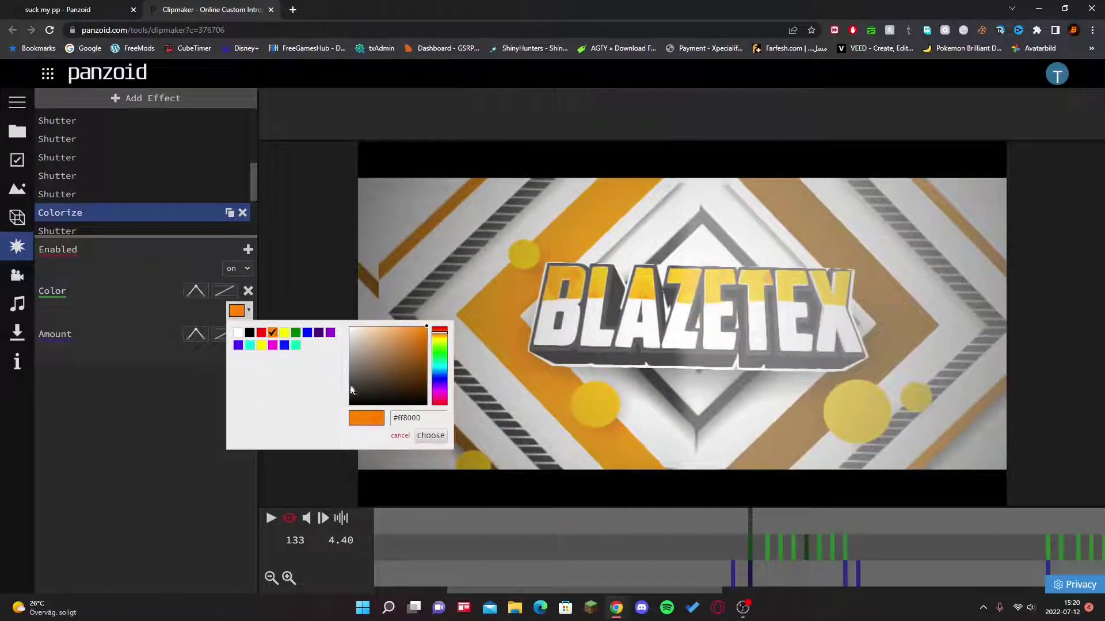
{"action": "triple_click", "coordinate": [419, 418]}
{"action": "key", "text": "ctrl+v"}
{"action": "left_click", "coordinate": [437, 438]}
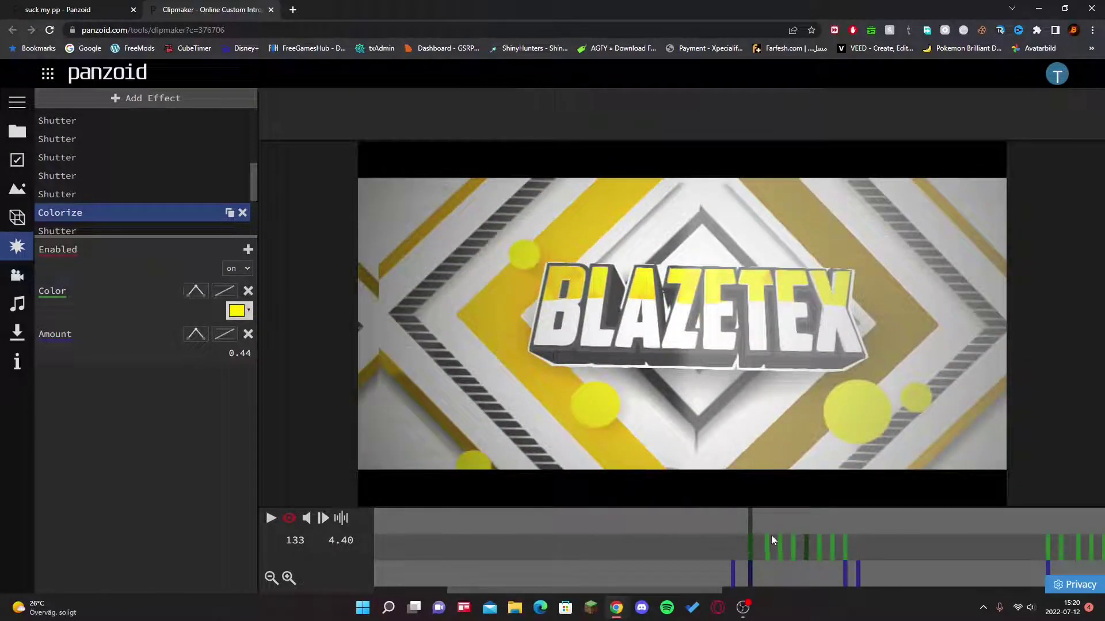
{"action": "left_click", "coordinate": [236, 311]}
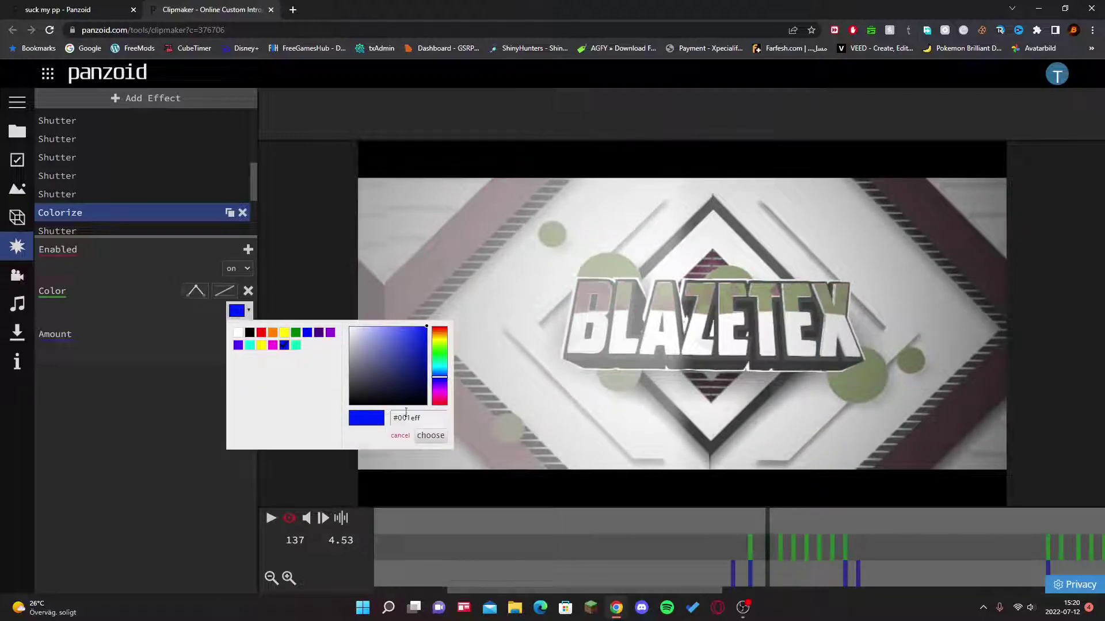
{"action": "triple_click", "coordinate": [419, 418]}
{"action": "key", "text": "ctrl+v"}
{"action": "left_click", "coordinate": [437, 437]}
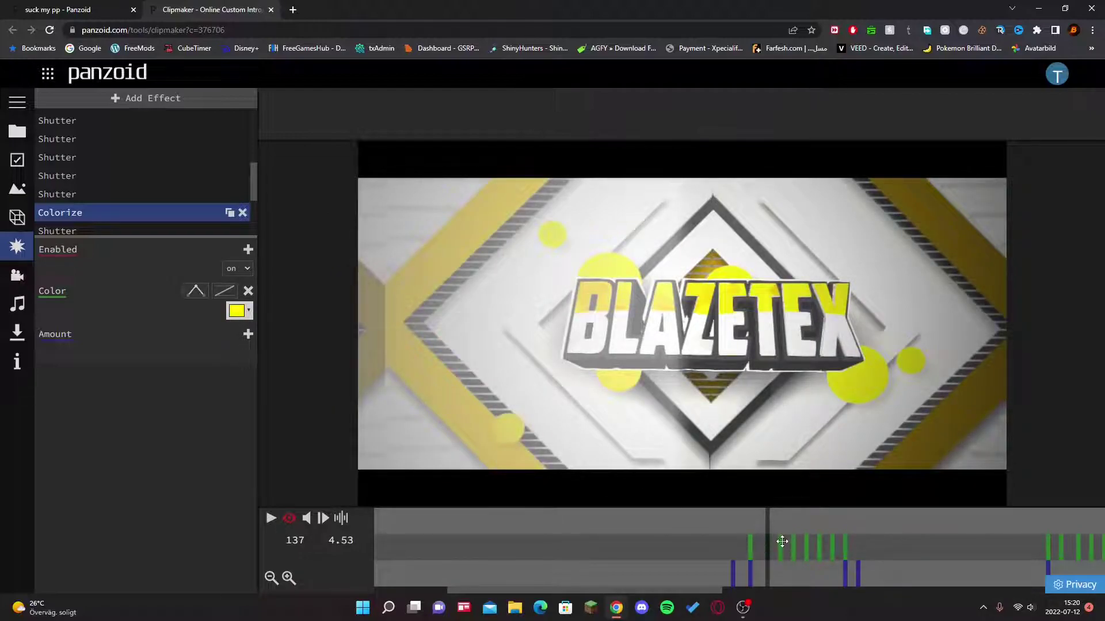
{"action": "left_click", "coordinate": [781, 543]}
{"action": "left_click", "coordinate": [236, 311]}
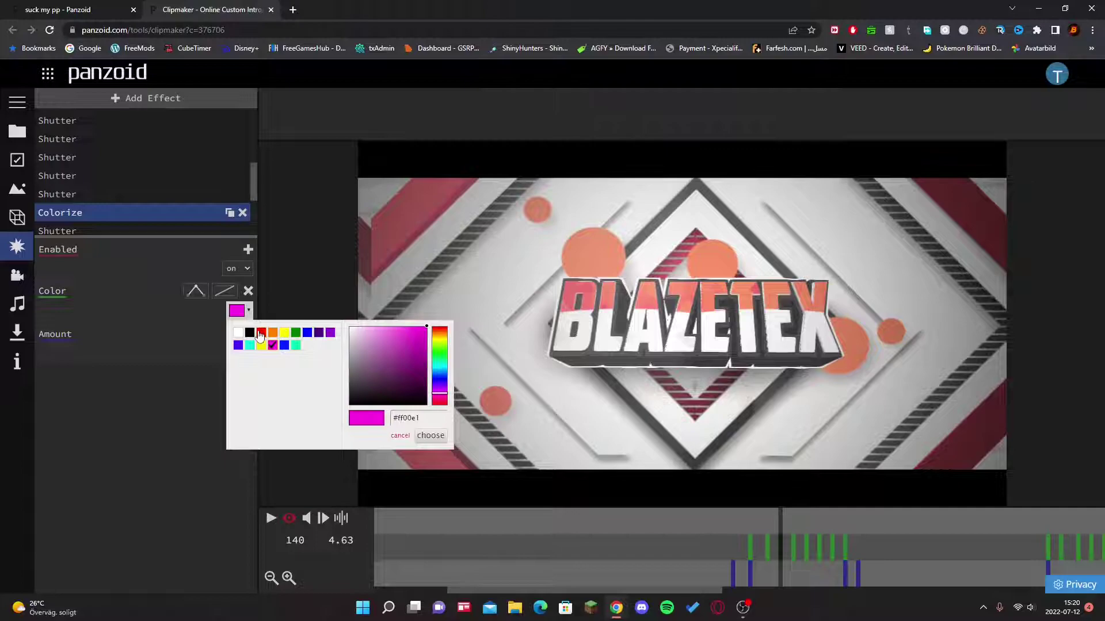
{"action": "triple_click", "coordinate": [419, 419]}
{"action": "key", "text": "ctrl+v"}
{"action": "left_click", "coordinate": [438, 437]}
Step: Step to the frame 149 keyframe and change its cyan colour to yellow
{"action": "left_click", "coordinate": [793, 544]}
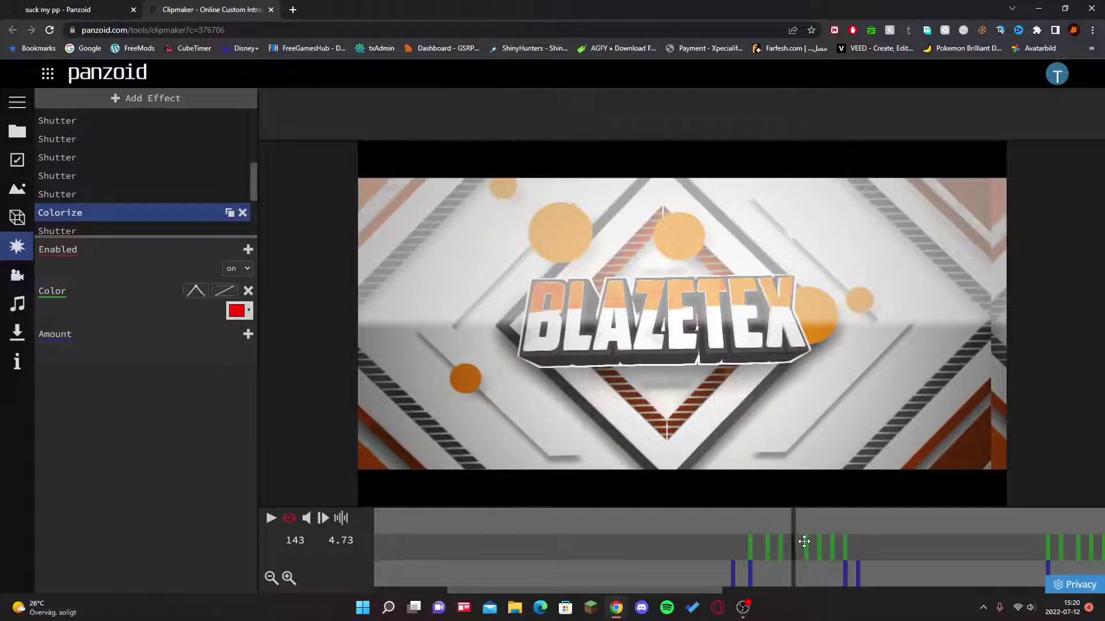
{"action": "left_click", "coordinate": [804, 542]}
{"action": "left_click", "coordinate": [818, 544]}
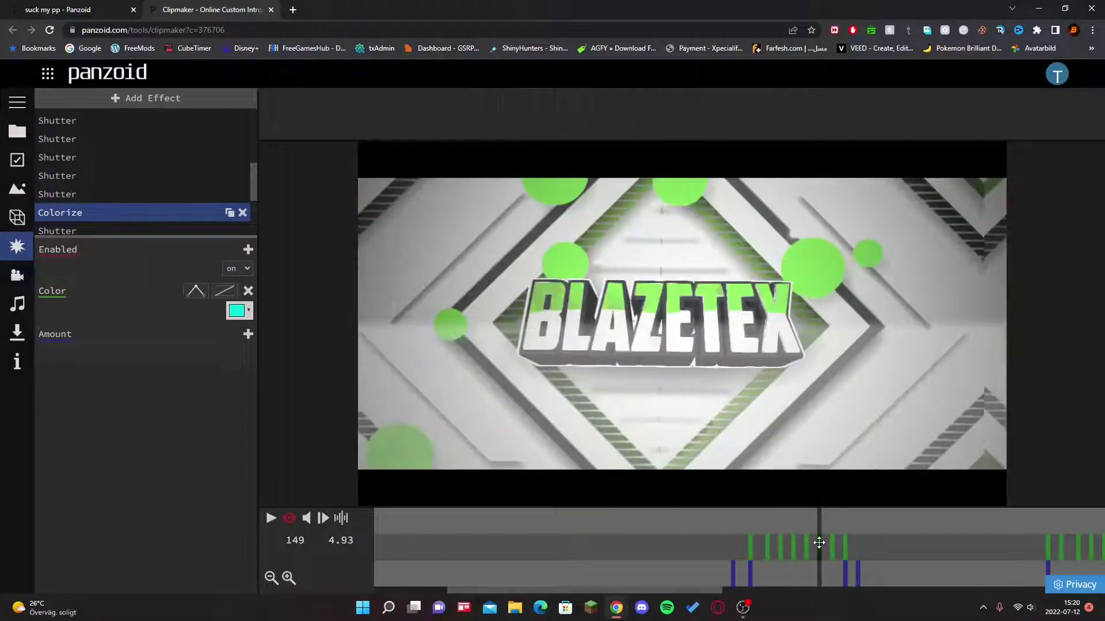
{"action": "left_click", "coordinate": [237, 311]}
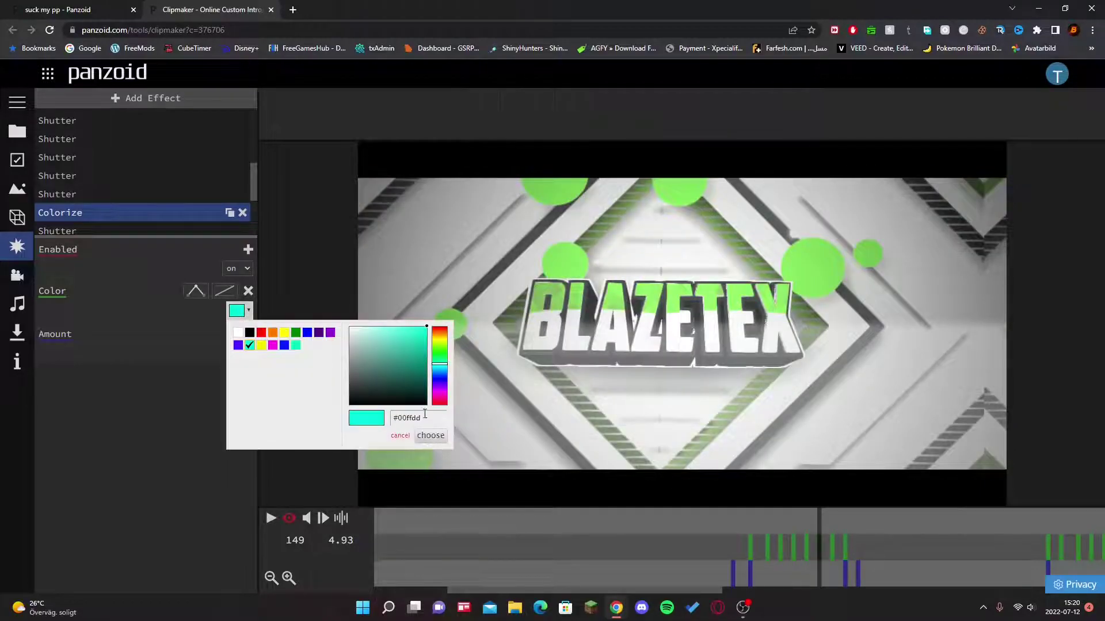
{"action": "left_click", "coordinate": [253, 328]}
{"action": "left_click", "coordinate": [433, 446]}
Step: Paste yellow #ffec00 into the Colorize keyframes at frames 152 and 155
{"action": "left_click", "coordinate": [832, 544]}
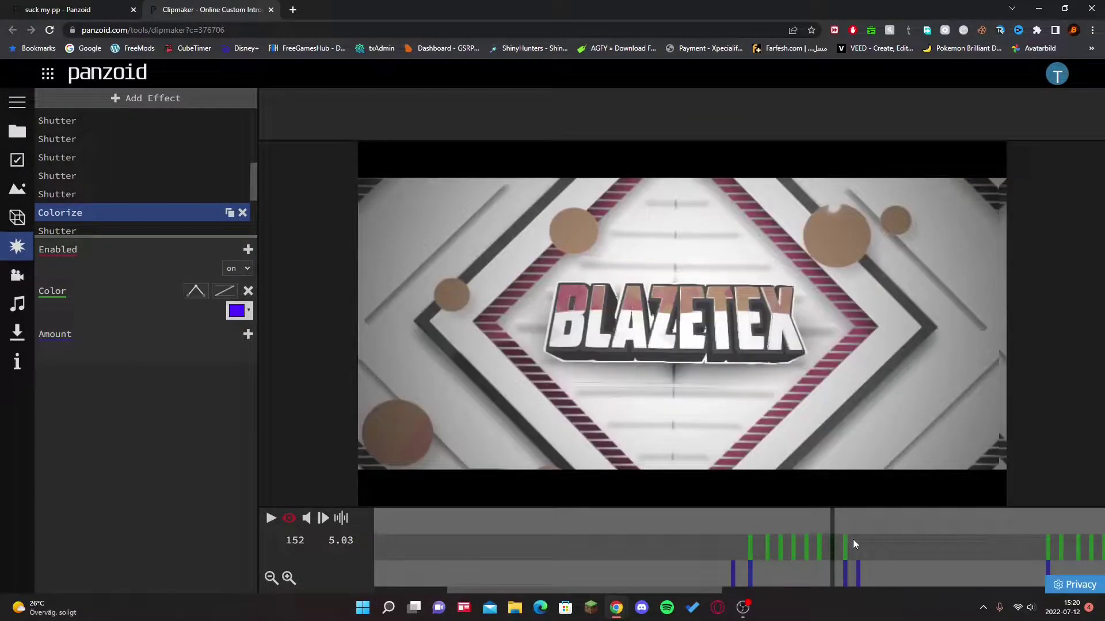
{"action": "left_click", "coordinate": [855, 543]}
{"action": "left_click", "coordinate": [829, 546]}
{"action": "left_click", "coordinate": [832, 546]}
{"action": "left_click", "coordinate": [250, 312]}
{"action": "key", "text": "ctrl+v"}
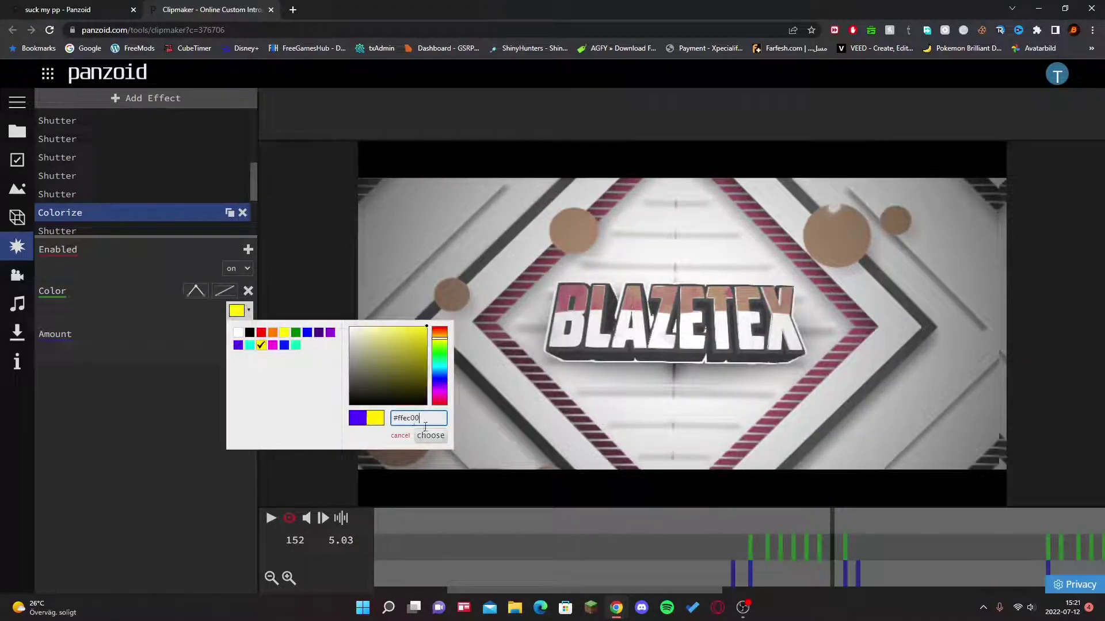
{"action": "left_click", "coordinate": [430, 436]}
{"action": "left_click", "coordinate": [845, 538]}
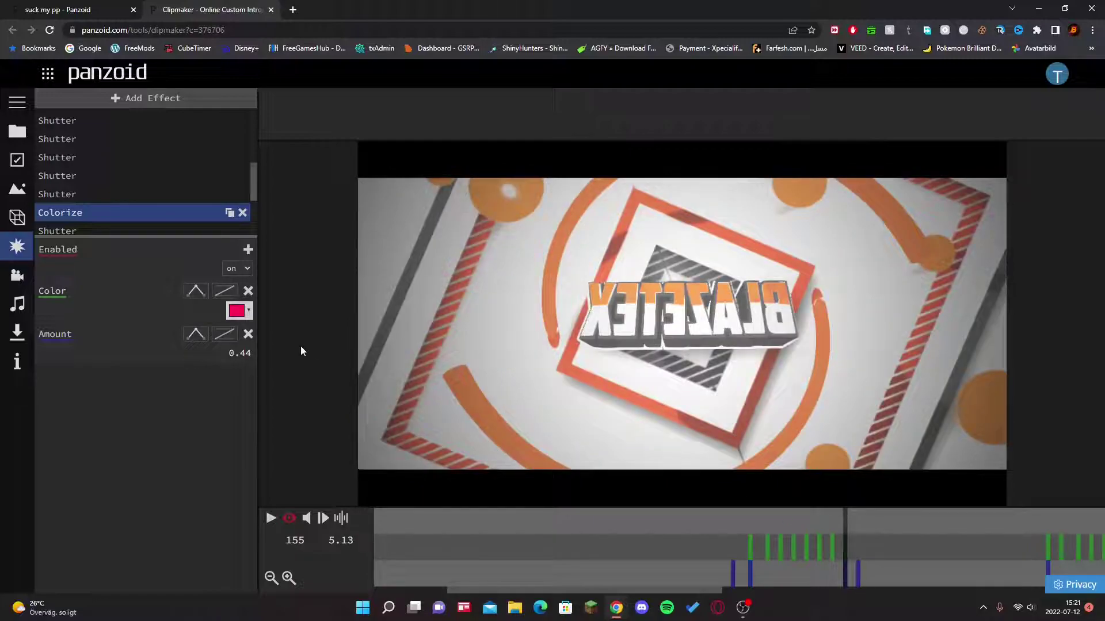
{"action": "left_click", "coordinate": [236, 311]}
{"action": "key", "text": "ctrl+v"}
{"action": "left_click", "coordinate": [433, 436]}
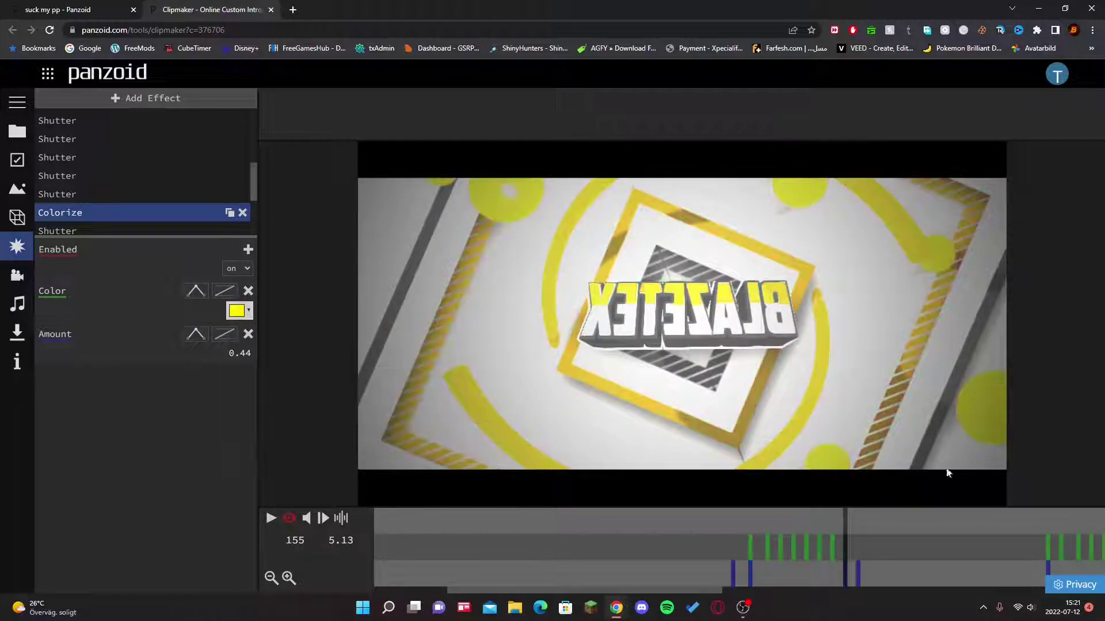
{"action": "left_click", "coordinate": [690, 520]}
Step: Play and scrub the intro from about frame 123 to review the yellow tint
{"action": "key", "text": "space"}
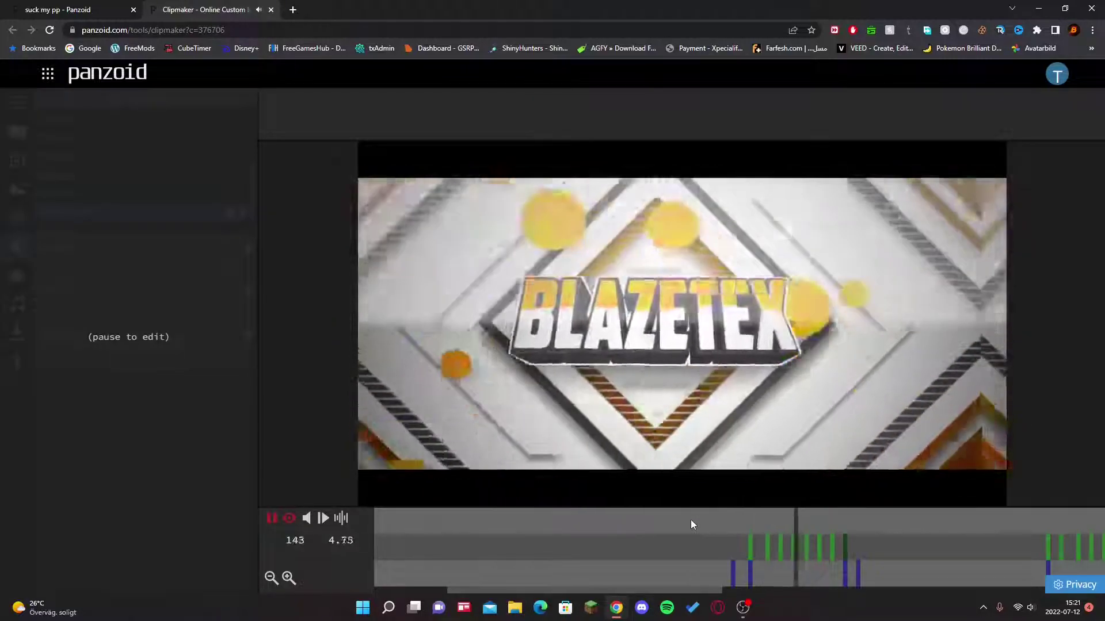
{"action": "left_click", "coordinate": [727, 517]}
{"action": "key", "text": "space"}
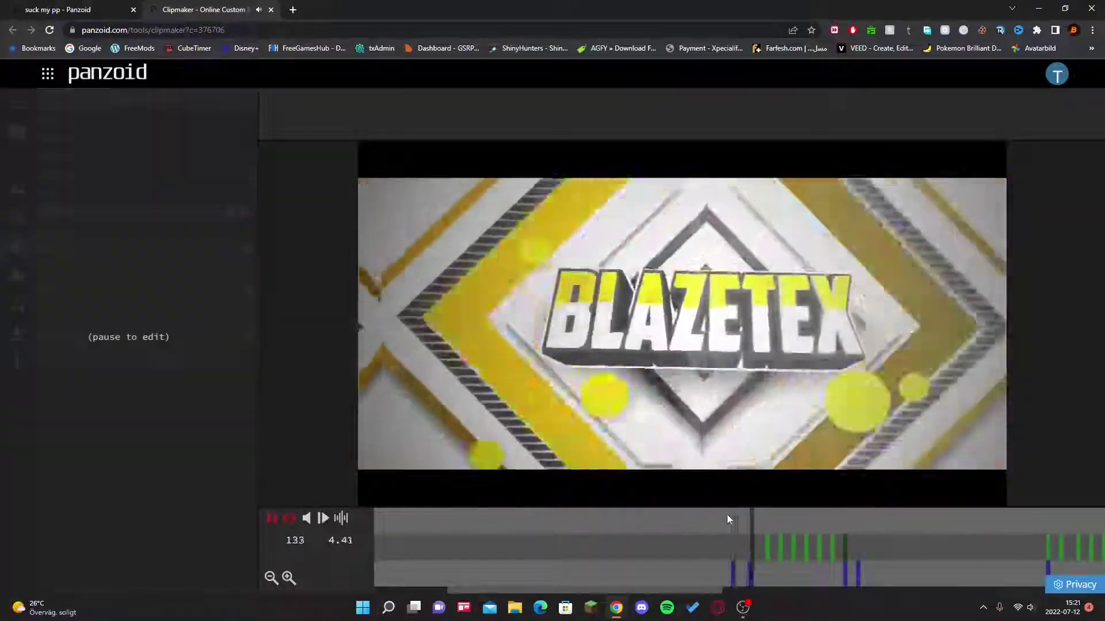
{"action": "key", "text": "space"}
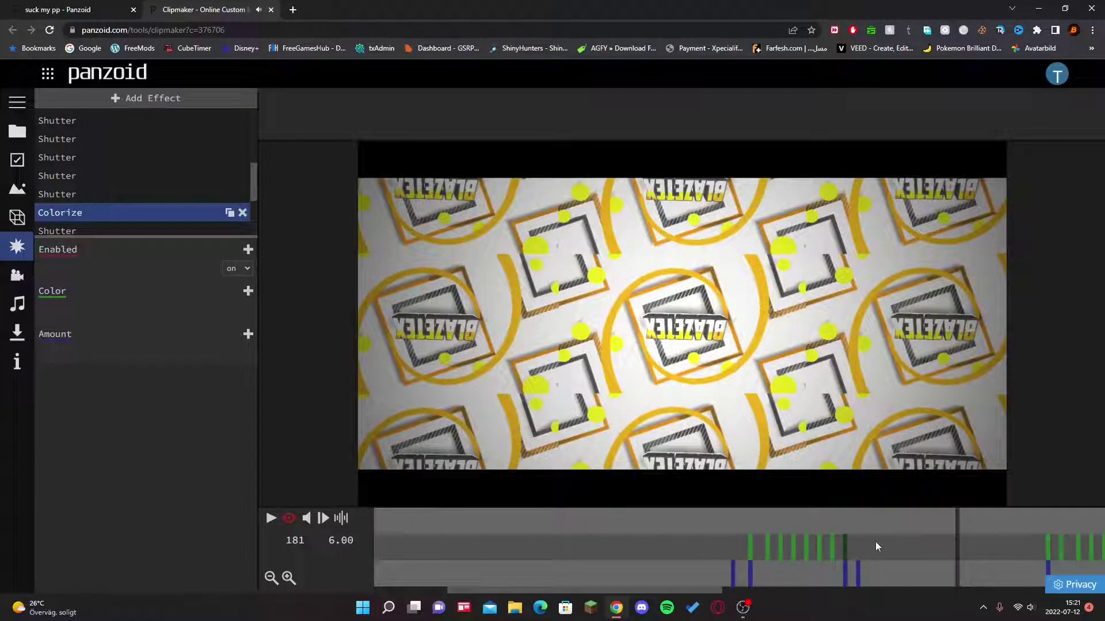
{"action": "left_click", "coordinate": [702, 521]}
{"action": "left_click_drag", "start_coordinate": [701, 522], "coordinate": [758, 522]}
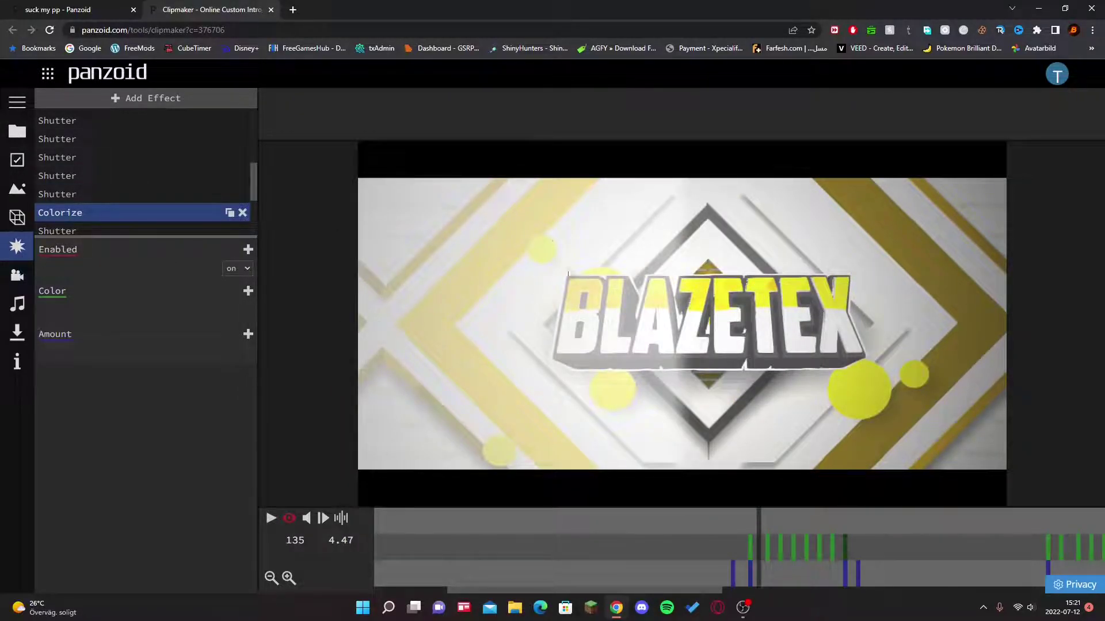
{"action": "left_click", "coordinate": [17, 335]}
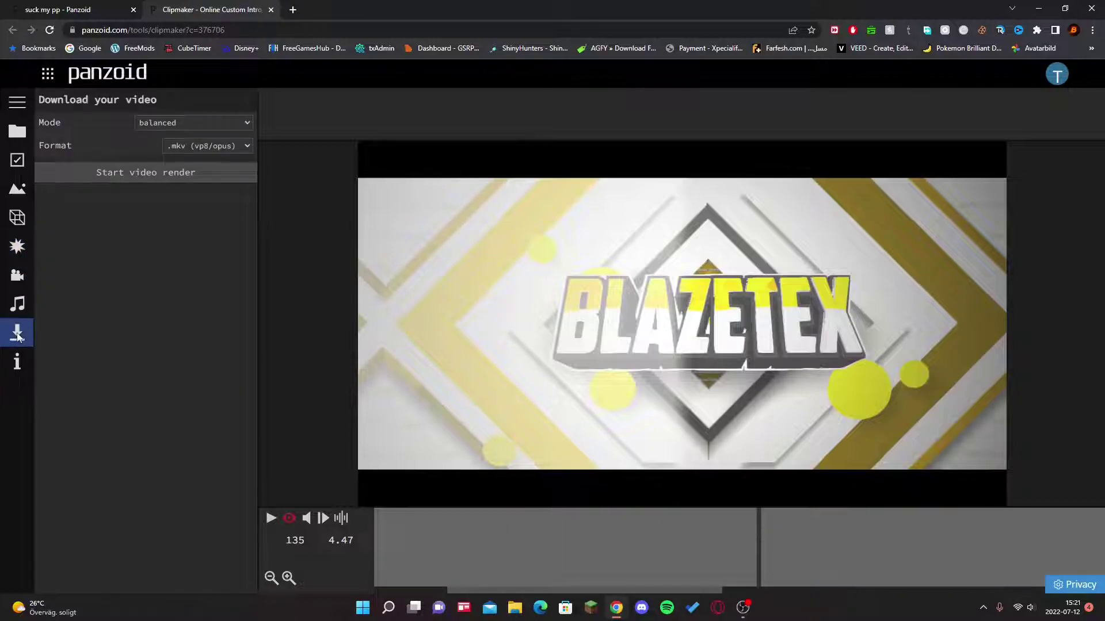